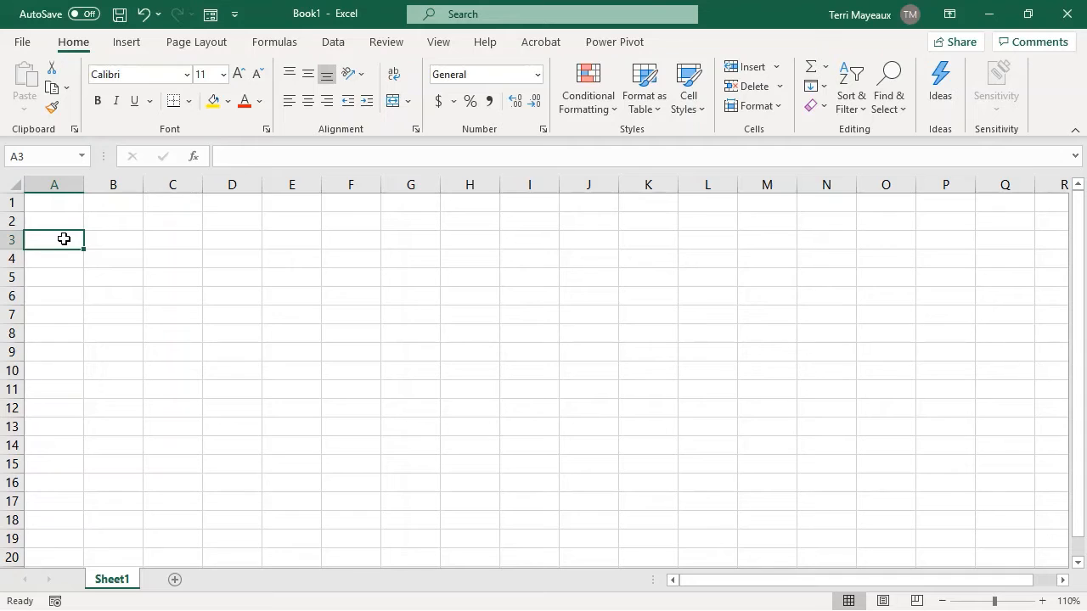
Enter Sunday in A3, extend the weekday series down to A16, and autofit the width of column A.
{"action": "type", "text": "Sunday"}
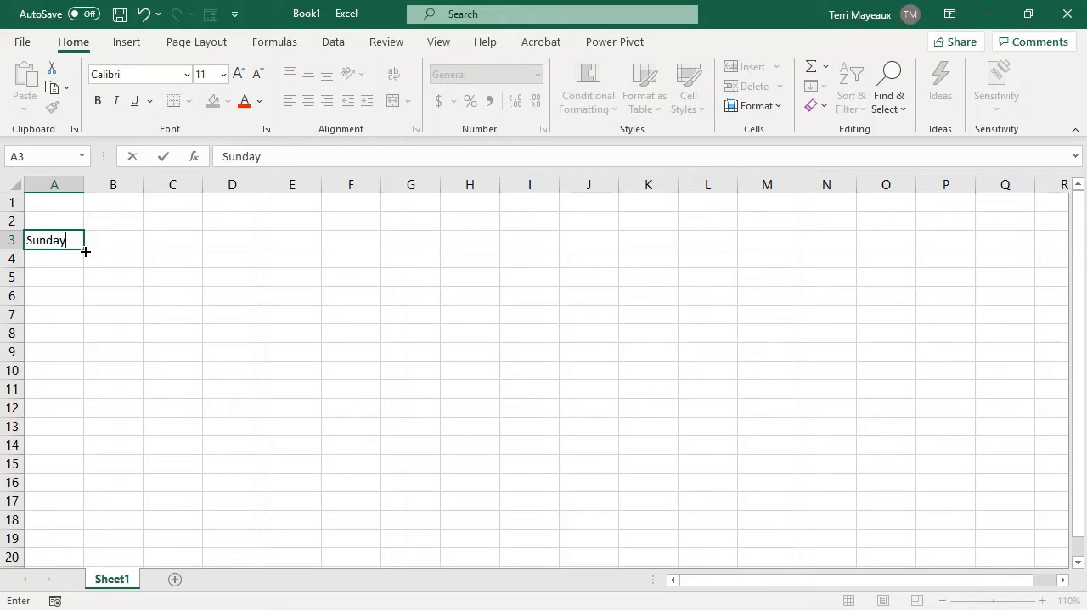
{"action": "left_click", "coordinate": [85, 251]}
{"action": "left_click_drag", "start_coordinate": [85, 251], "coordinate": [81, 358]}
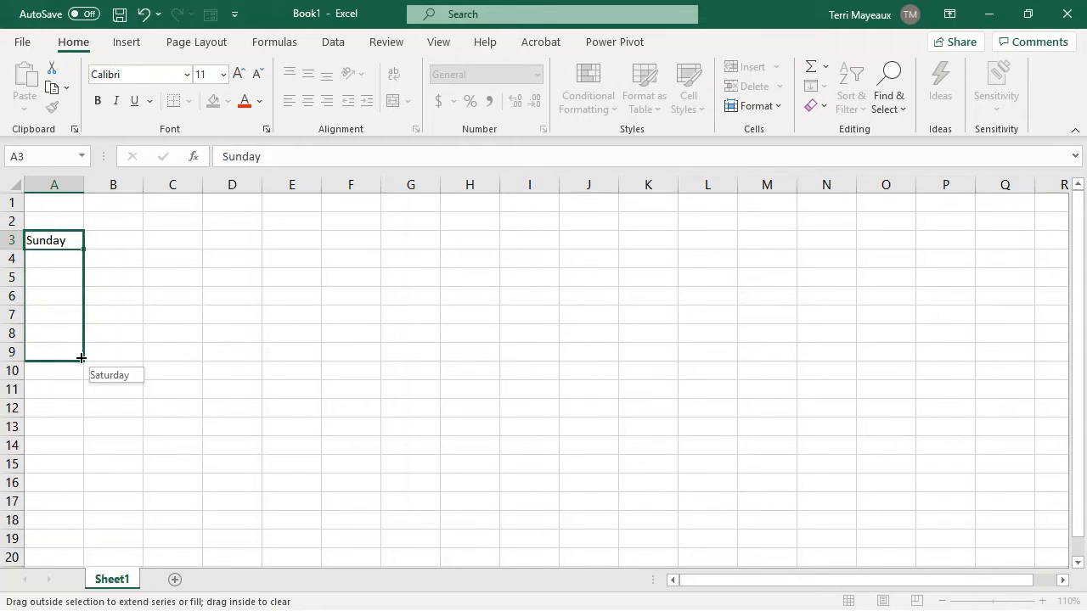
{"action": "left_click_drag", "start_coordinate": [82, 358], "coordinate": [82, 357]}
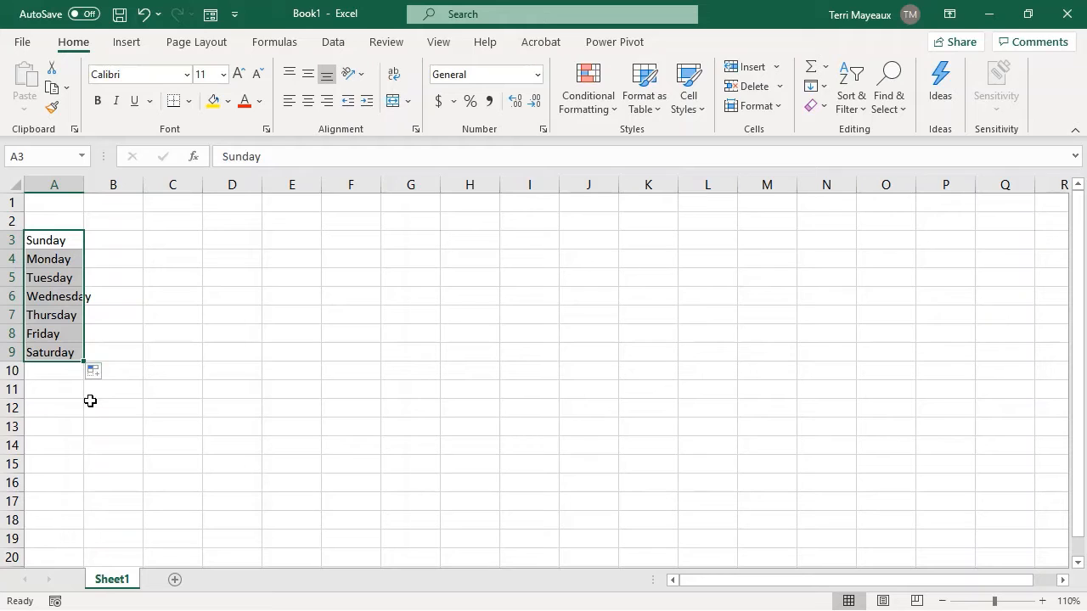
{"action": "left_click_drag", "start_coordinate": [83, 362], "coordinate": [86, 495]}
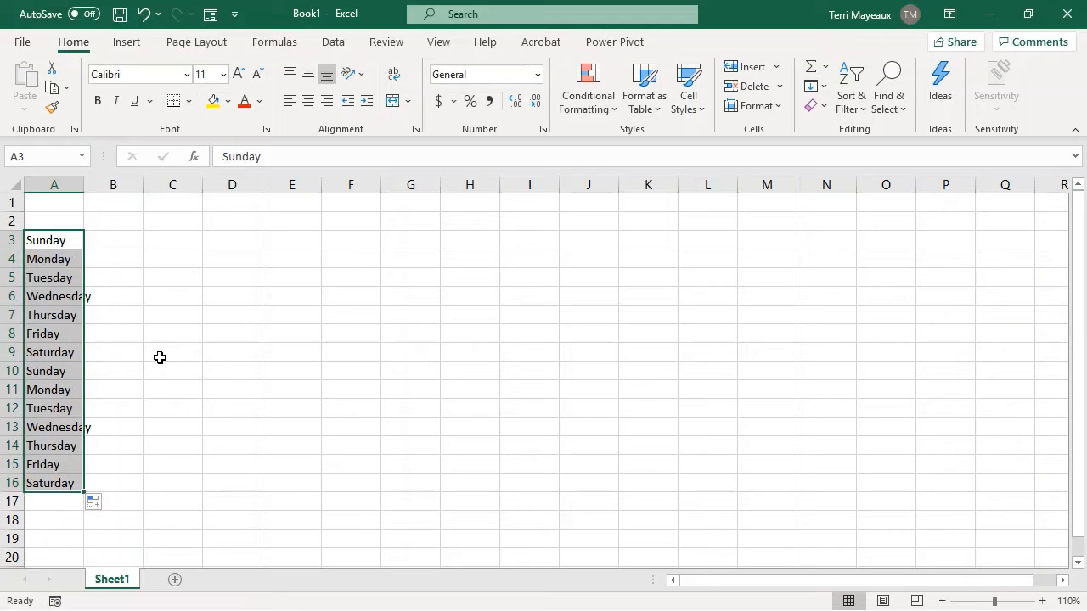
{"action": "double_click", "coordinate": [83, 187]}
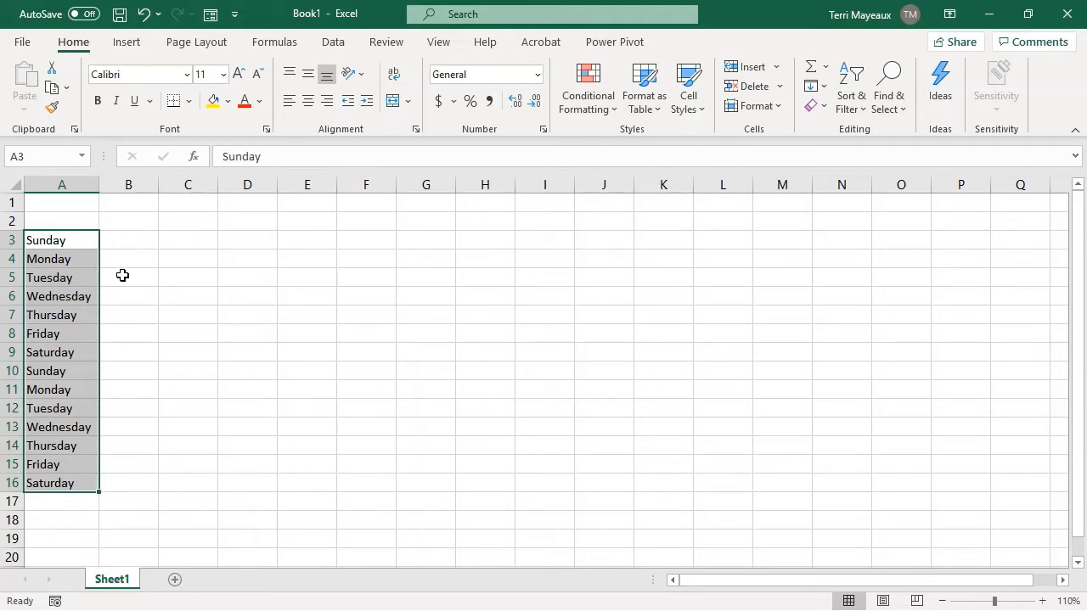
Enter the abbreviation Sun in A17 and fill the abbreviated weekday series down to Sat in A23.
{"action": "left_click", "coordinate": [54, 504]}
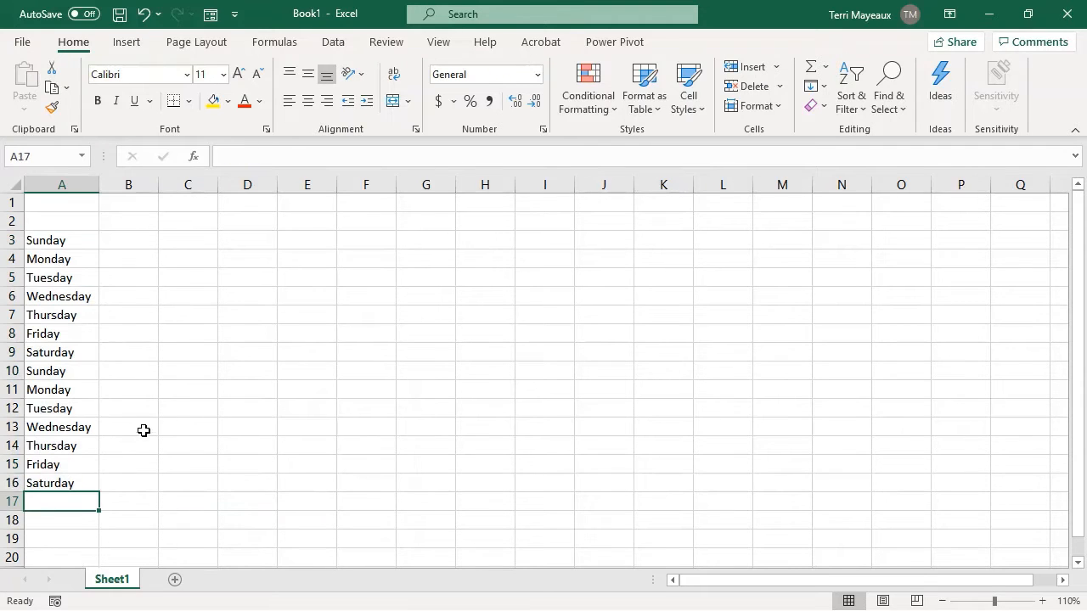
{"action": "type", "text": "Sun"}
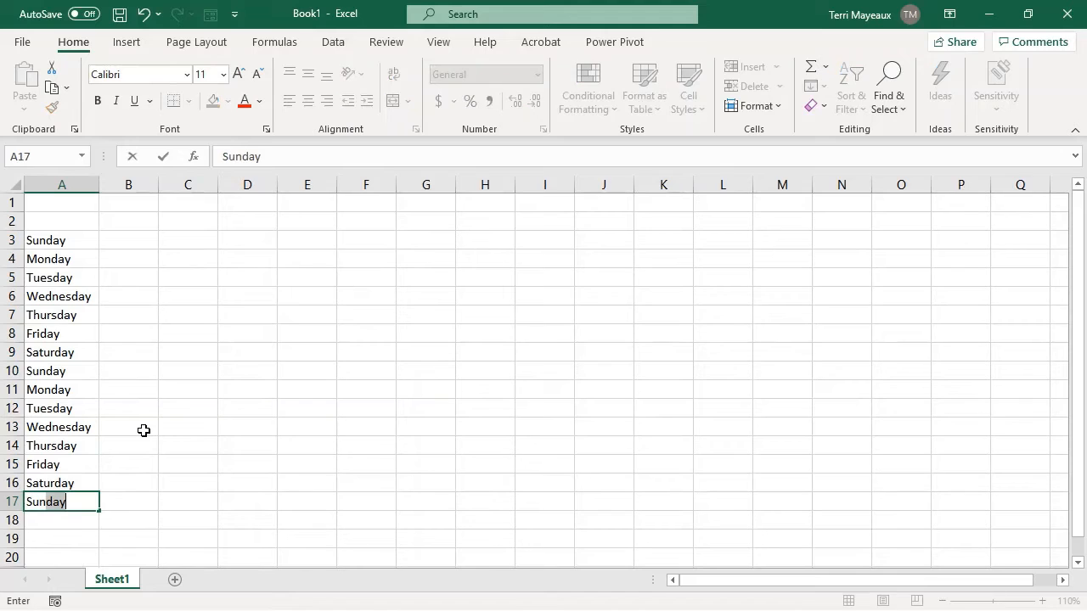
{"action": "key", "text": "BackSpace"}
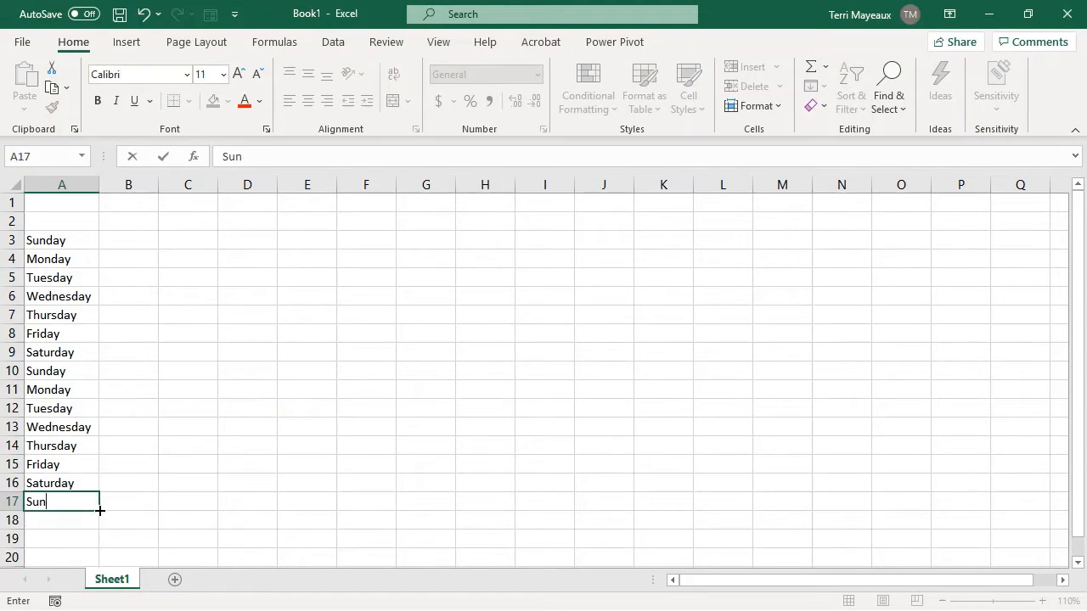
{"action": "left_click_drag", "start_coordinate": [1077, 382], "coordinate": [1073, 445]}
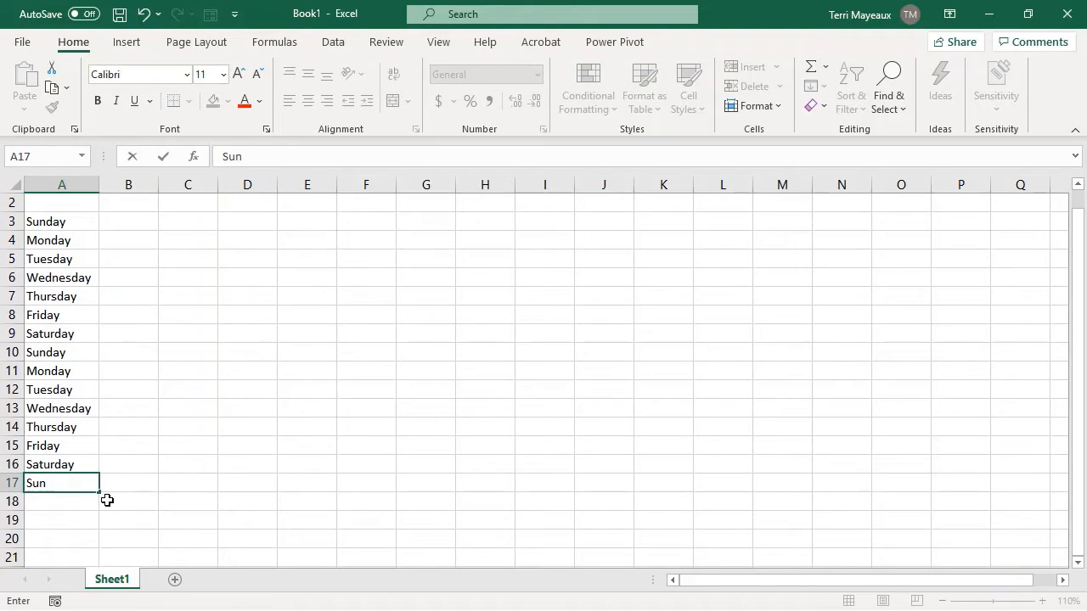
{"action": "mouse_move", "coordinate": [100, 494]}
{"action": "left_mouse_down"}
{"action": "mouse_move", "coordinate": [100, 578]}
{"action": "mouse_move", "coordinate": [112, 558]}
{"action": "mouse_move", "coordinate": [104, 500]}
{"action": "left_mouse_up"}
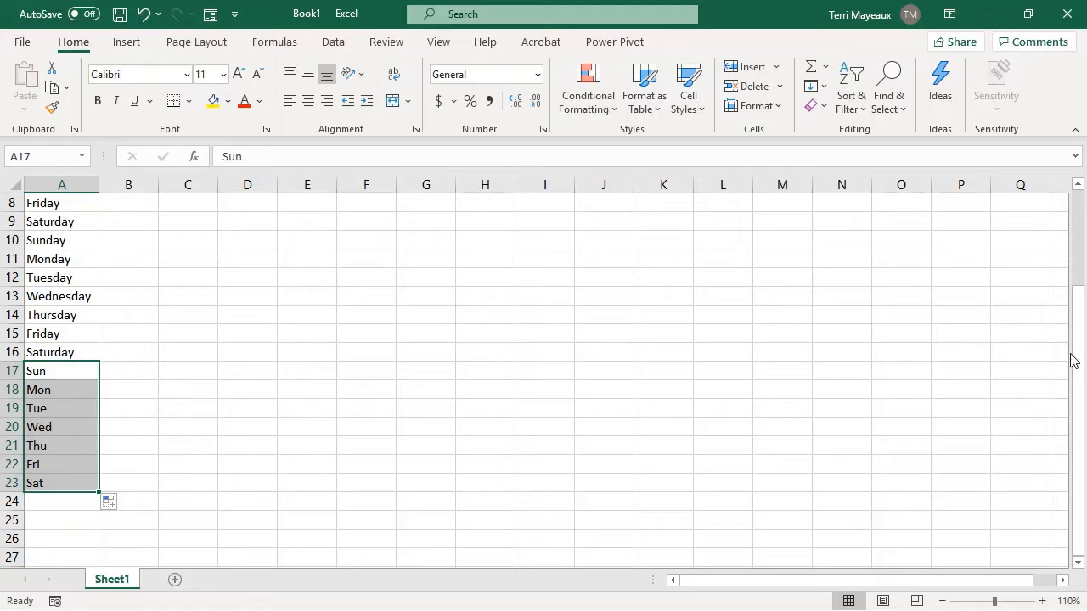
Enter January in B2 and fill the month series across row 2 to December in M2.
{"action": "left_click_drag", "start_coordinate": [1075, 372], "coordinate": [1036, 240]}
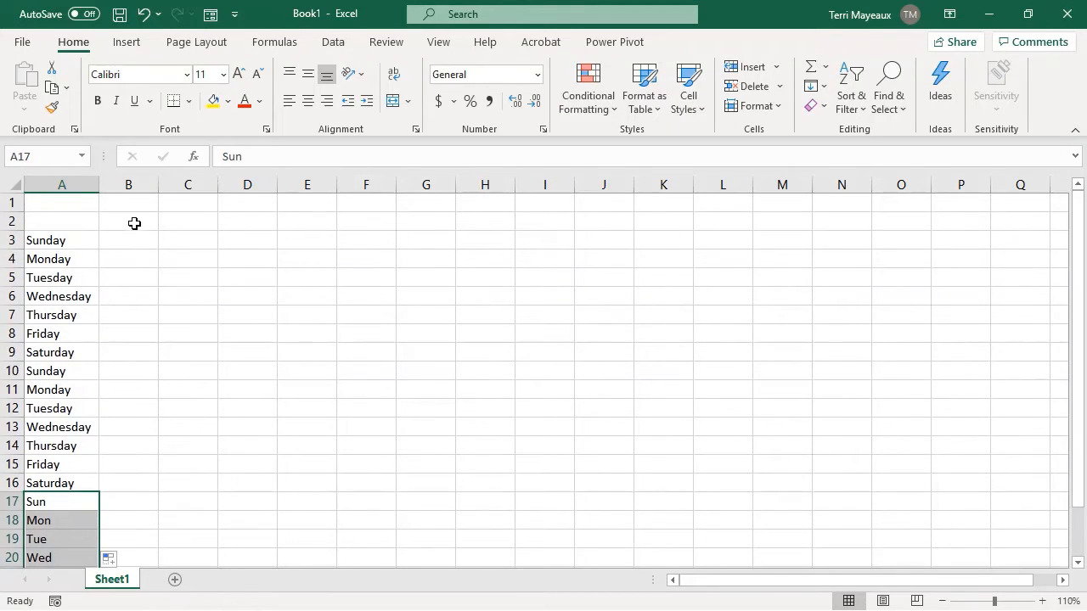
{"action": "left_click", "coordinate": [134, 223]}
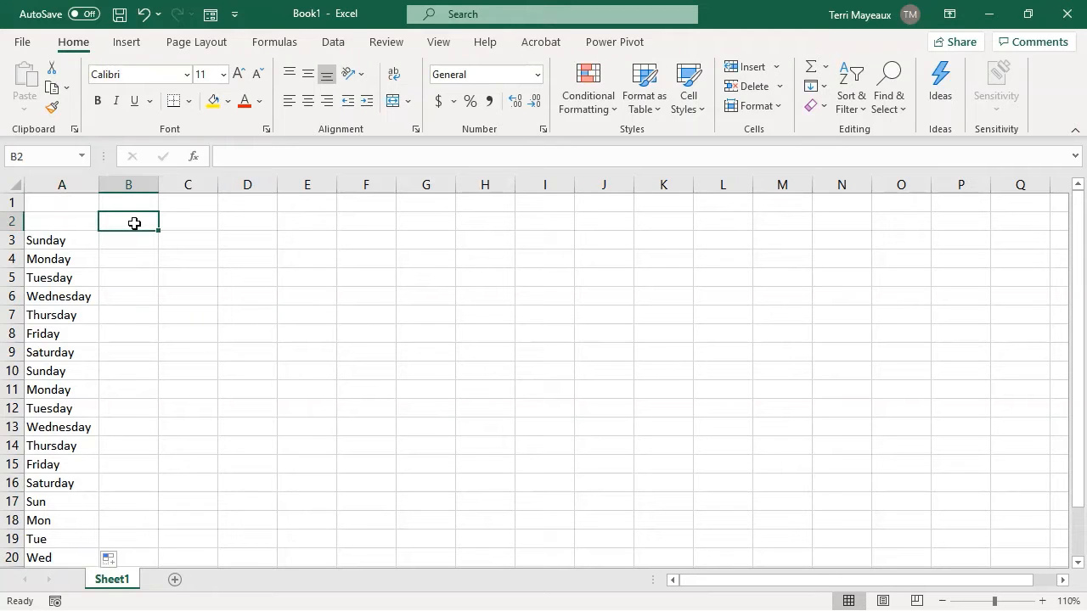
{"action": "type", "text": "January"}
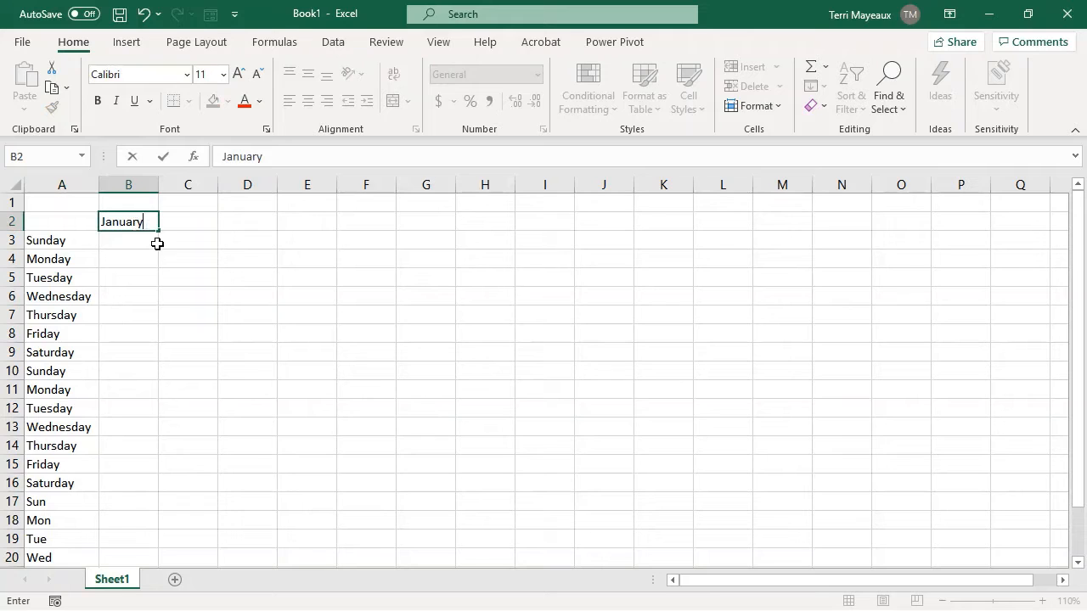
{"action": "left_click_drag", "start_coordinate": [157, 231], "coordinate": [815, 223]}
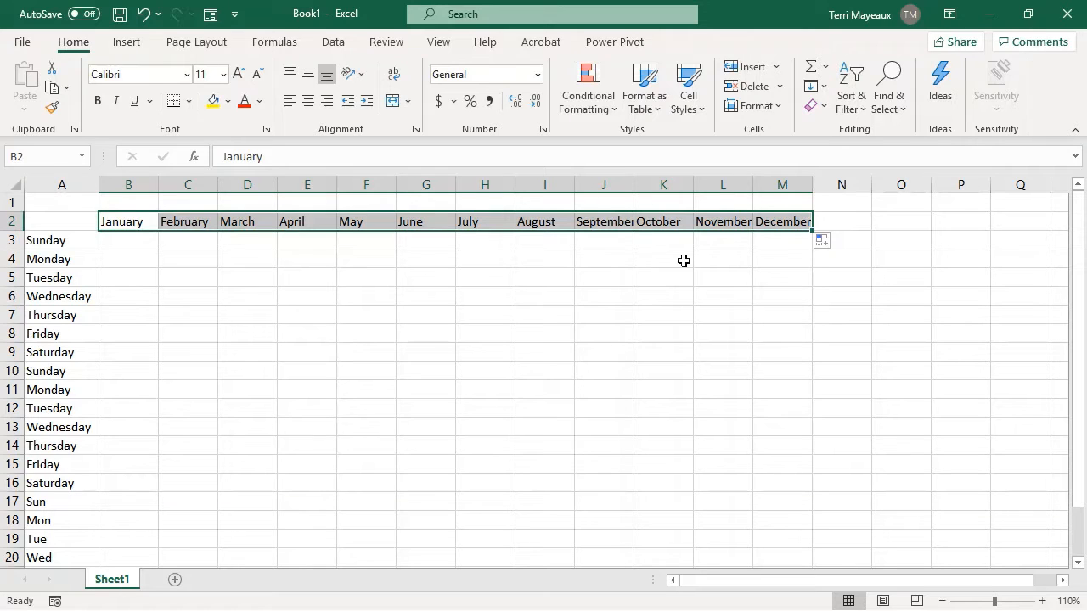
Enter Jan in B1 and fill the abbreviated month series across row 1 to Dec in M1.
{"action": "left_click", "coordinate": [120, 241]}
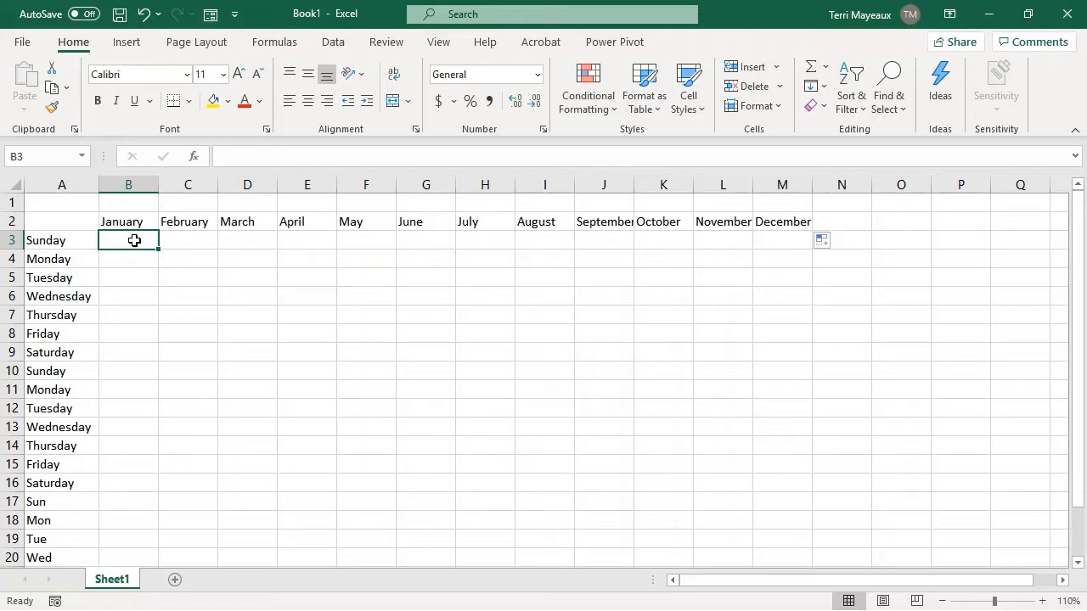
{"action": "left_click", "coordinate": [127, 203]}
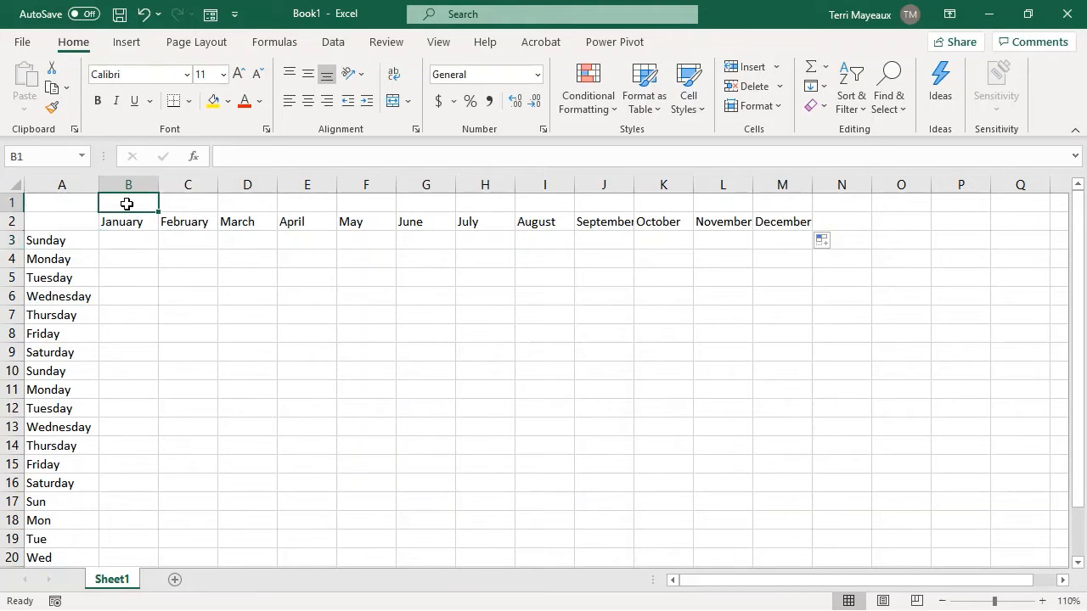
{"action": "type", "text": "January"}
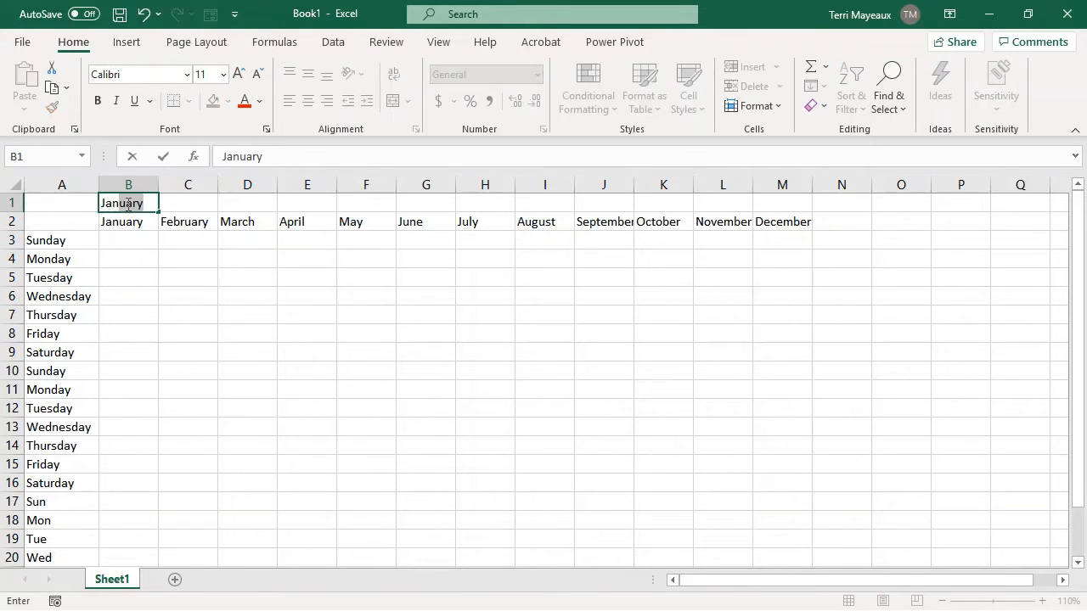
{"action": "key", "text": "BackSpace"}
{"action": "key", "text": "BackSpace"}
{"action": "key", "text": "BackSpace"}
{"action": "key", "text": "BackSpace"}
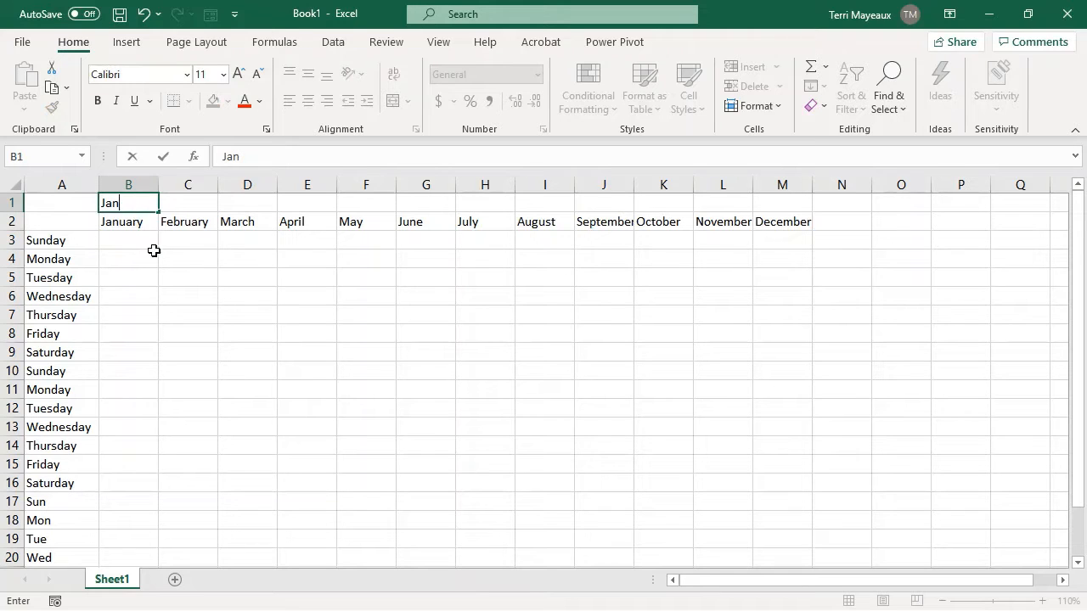
{"action": "left_click_drag", "start_coordinate": [160, 212], "coordinate": [796, 211]}
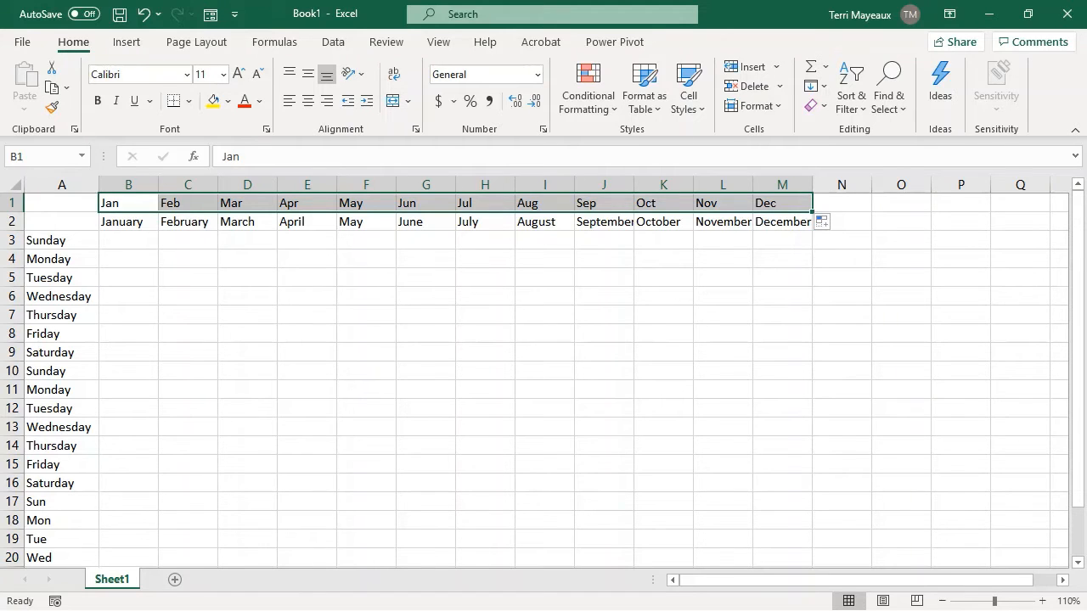
Add a new worksheet and enter the label "Name:" in cells A1, A2 and A3.
{"action": "key", "text": "shift+F11"}
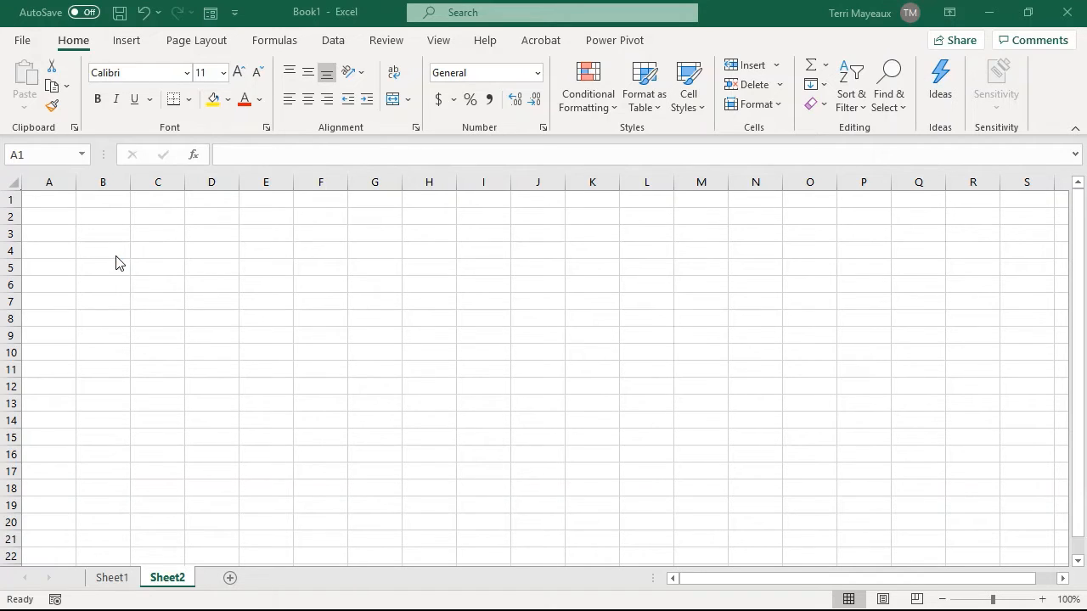
{"action": "left_click", "coordinate": [50, 197]}
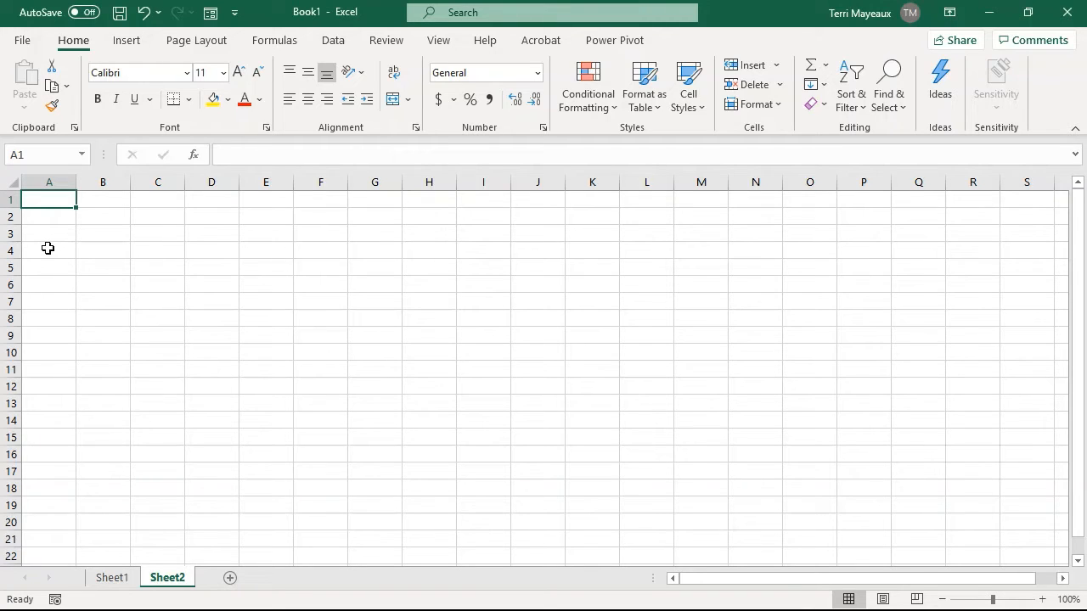
{"action": "type", "text": "Name:"}
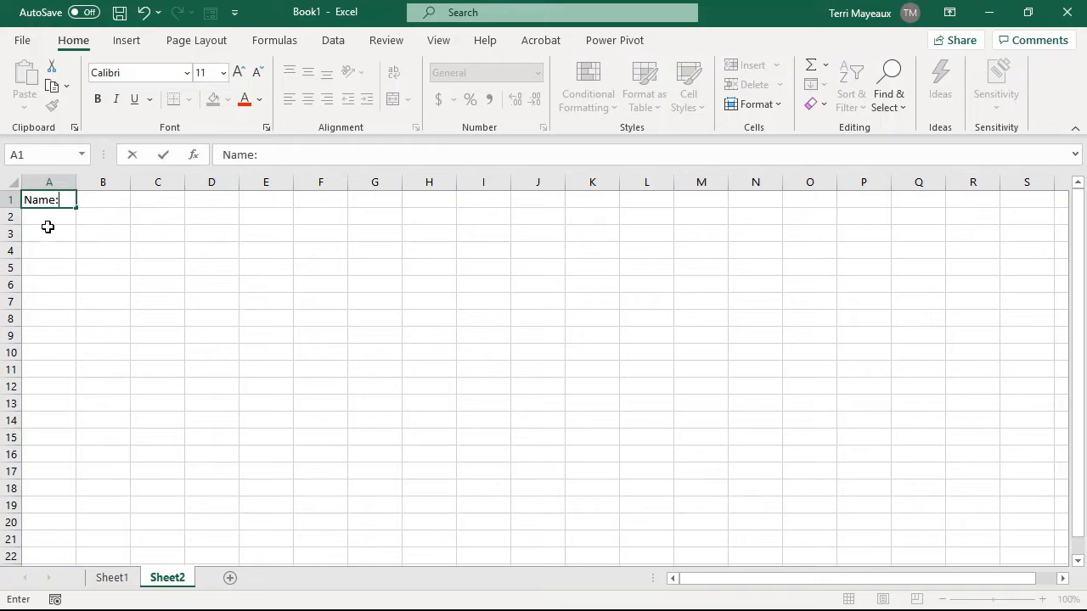
{"action": "key", "text": "Return"}
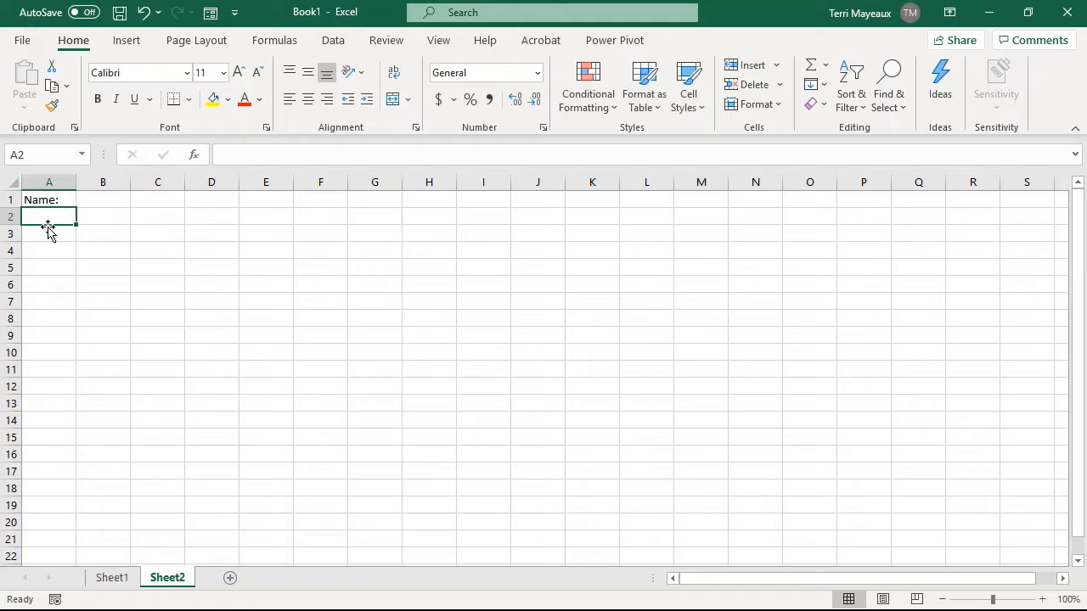
{"action": "type", "text": "Name:"}
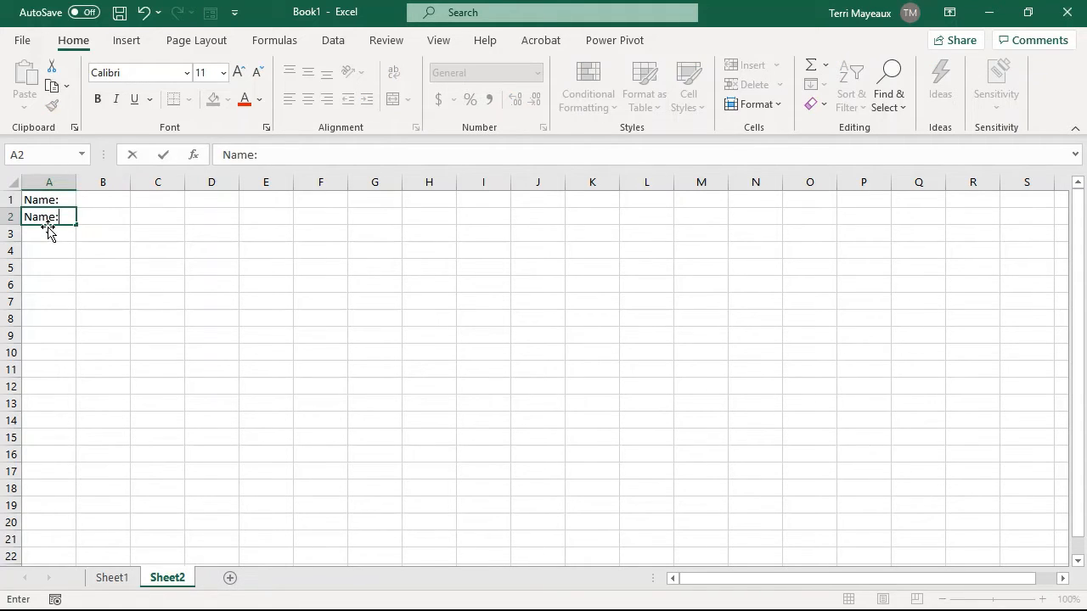
{"action": "key", "text": "Return"}
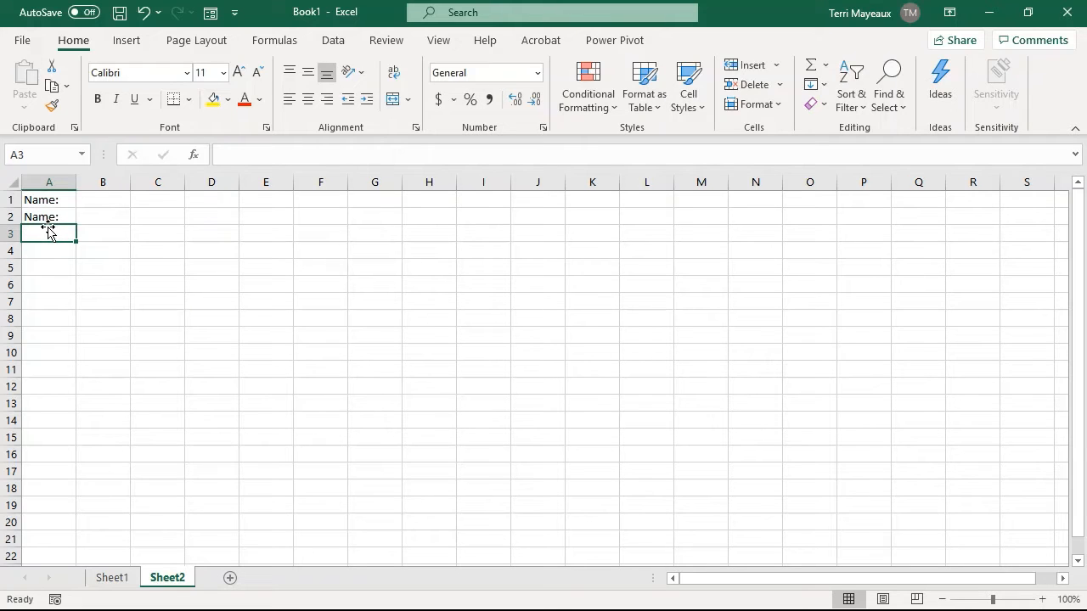
{"action": "type", "text": "Name:"}
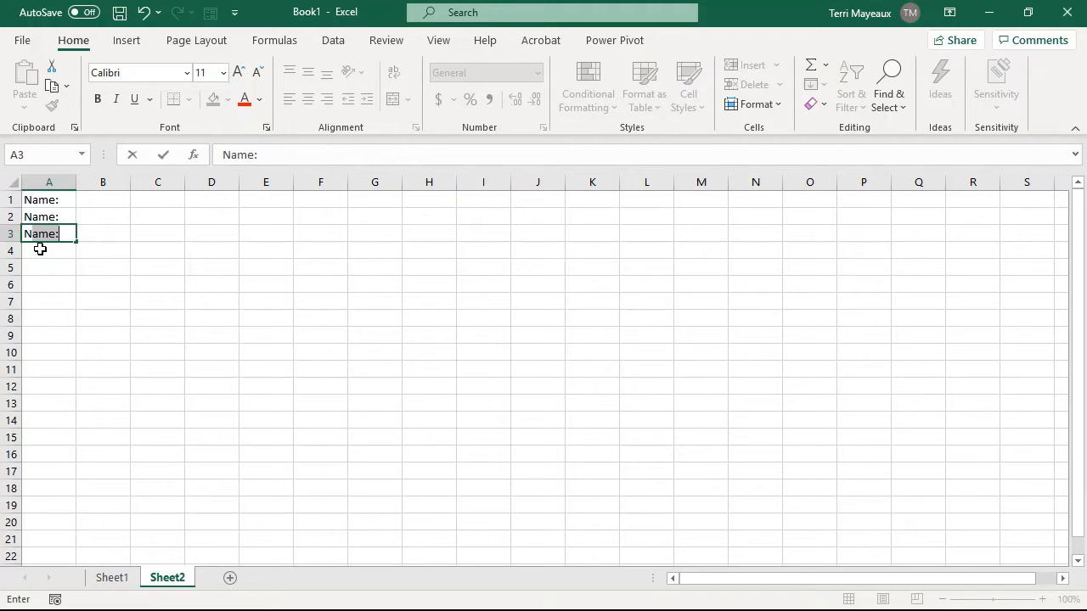
{"action": "key", "text": "Return"}
Copy the "Name:" label from A3 down column A to A20 with AutoFill.
{"action": "left_click", "coordinate": [42, 232]}
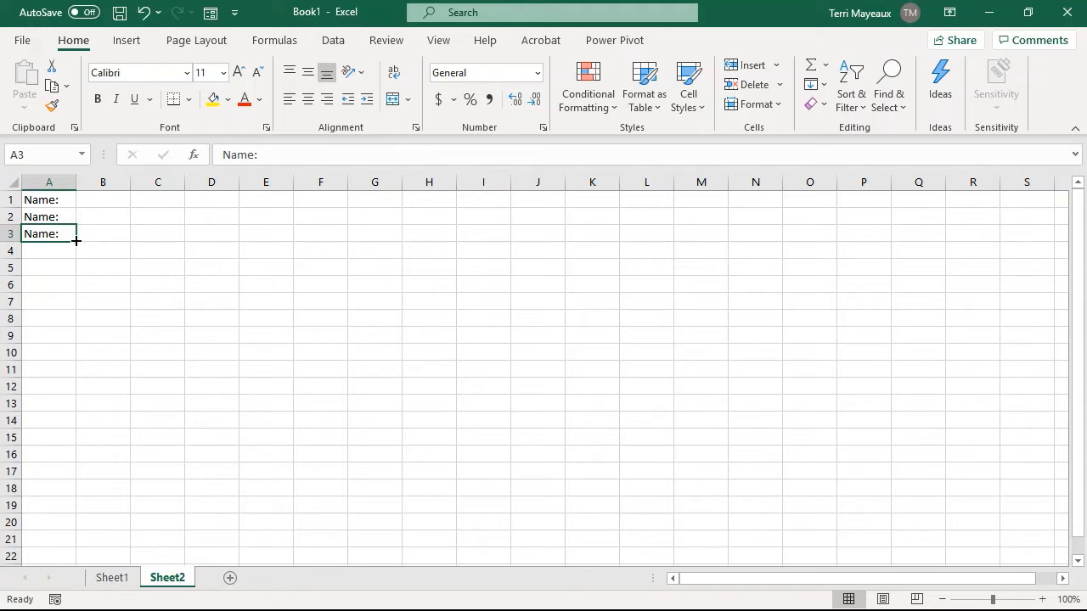
{"action": "left_click_drag", "start_coordinate": [76, 241], "coordinate": [68, 529]}
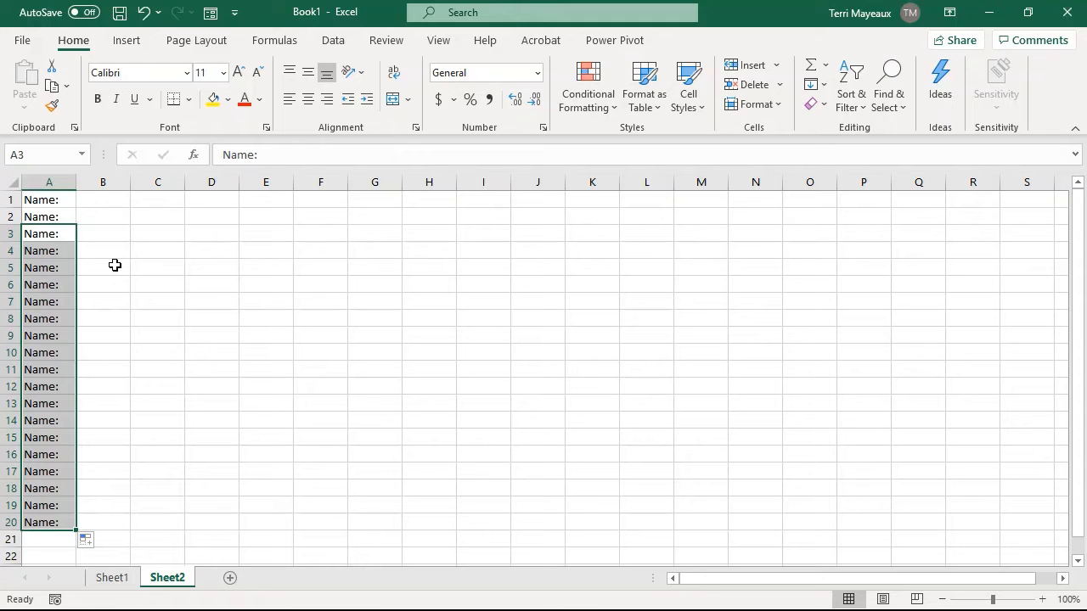
{"action": "left_click", "coordinate": [62, 234]}
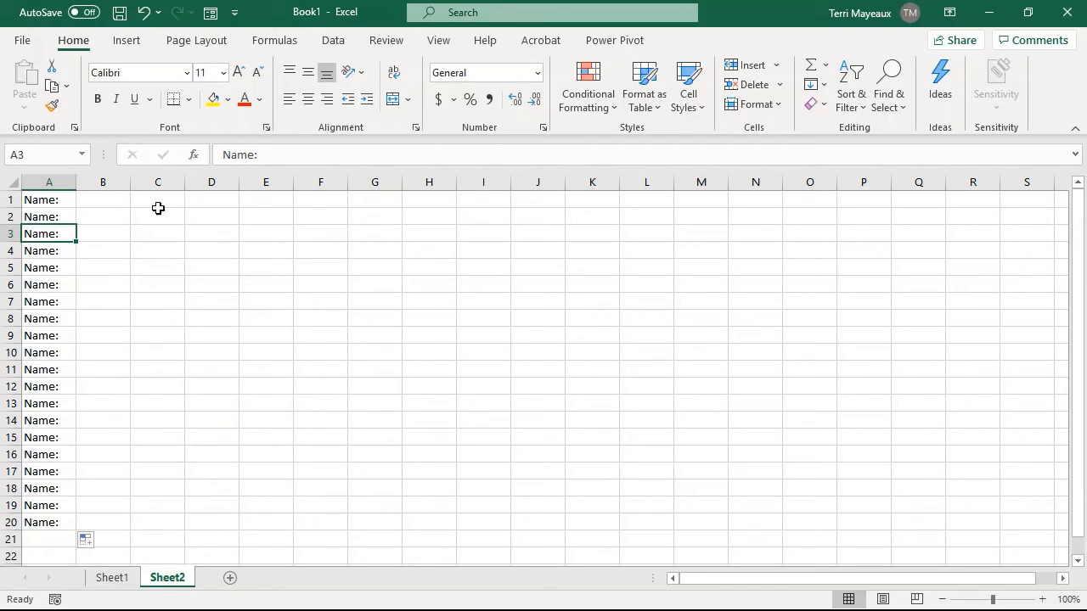
Enter the label "Address:" in C1 and fill it down column C to C20.
{"action": "left_click", "coordinate": [152, 203]}
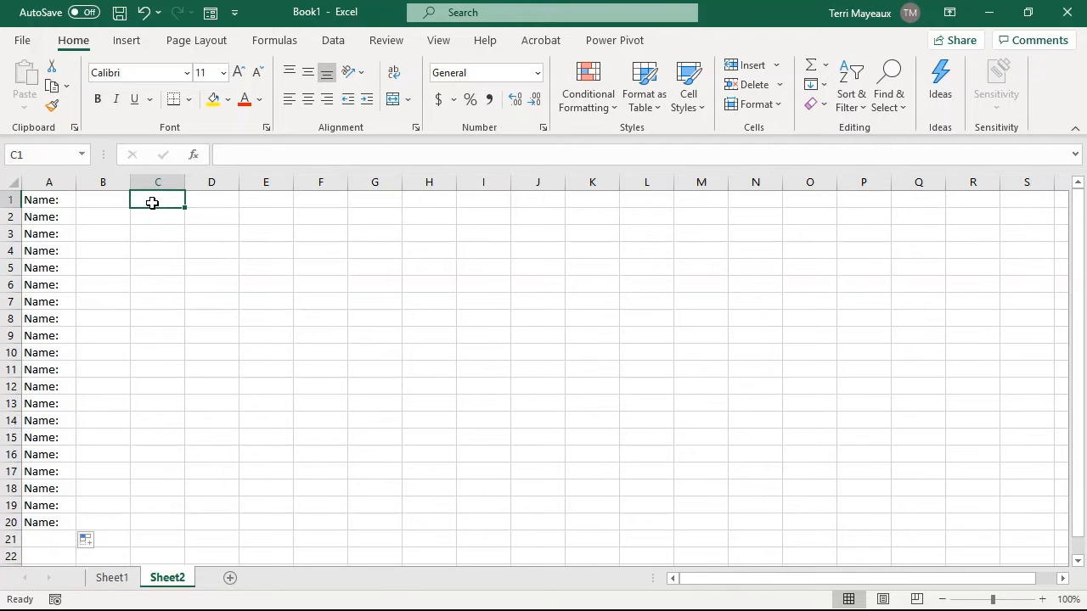
{"action": "type", "text": "Address:"}
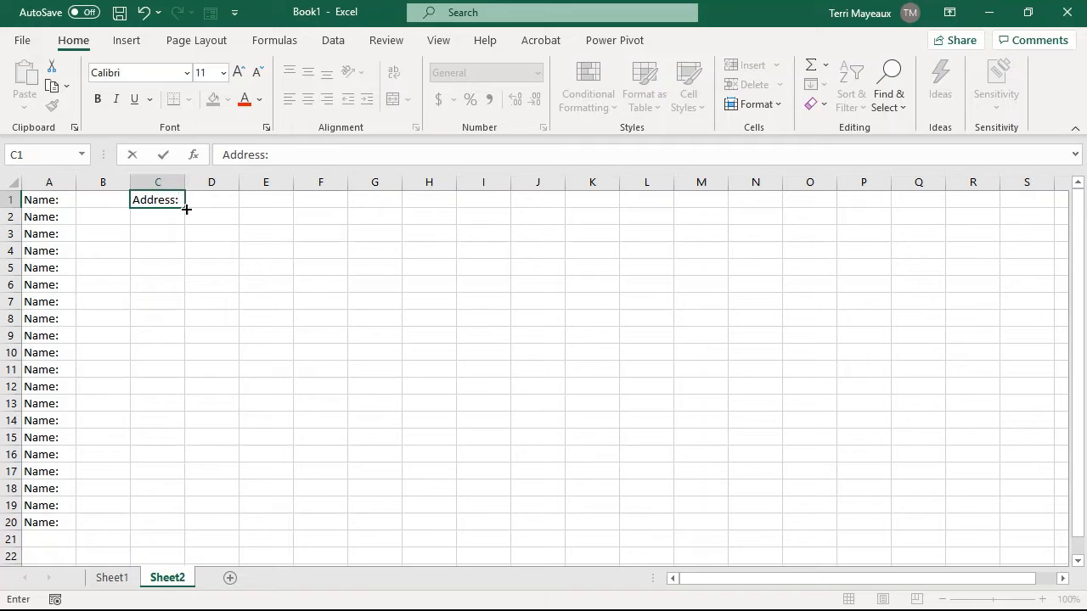
{"action": "left_click_drag", "start_coordinate": [186, 209], "coordinate": [191, 528]}
Enter the label "Phone:" in E1 and fill it down column E to row 20.
{"action": "left_click", "coordinate": [281, 199]}
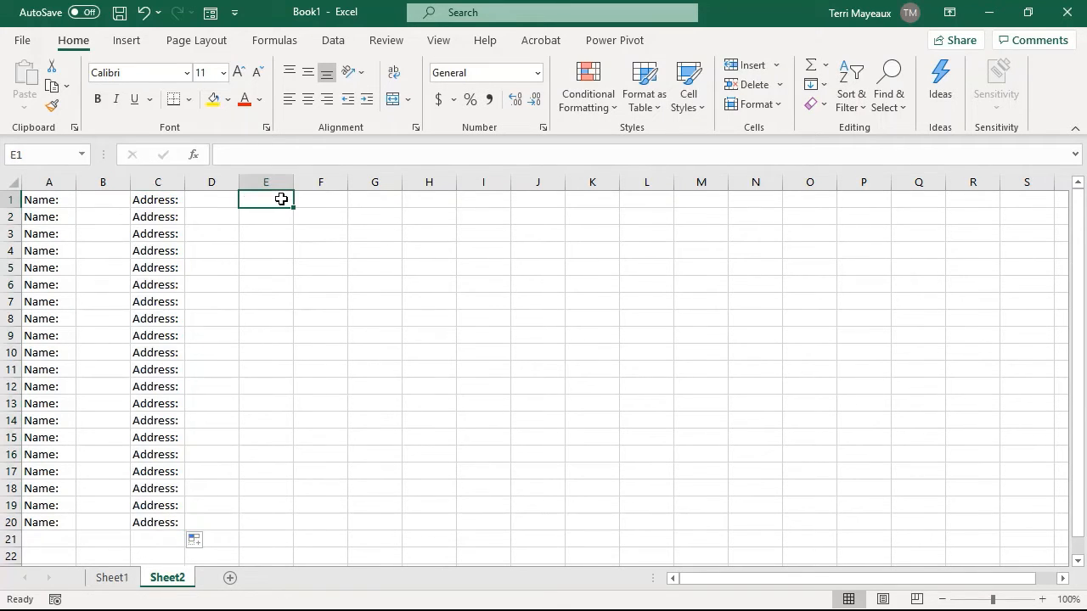
{"action": "type", "text": "Phone:"}
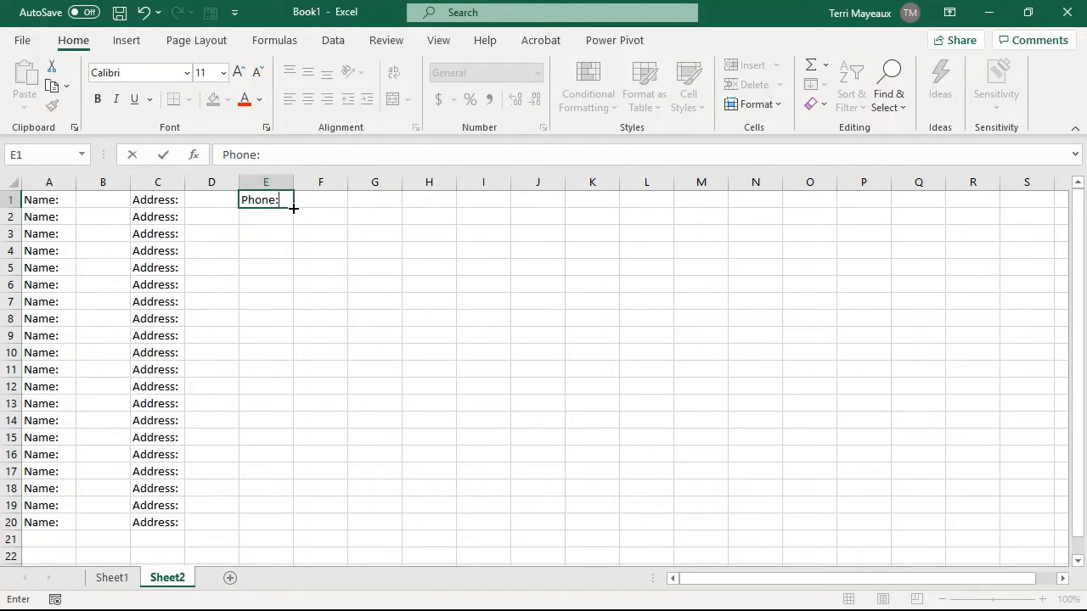
{"action": "left_click_drag", "start_coordinate": [292, 208], "coordinate": [311, 529]}
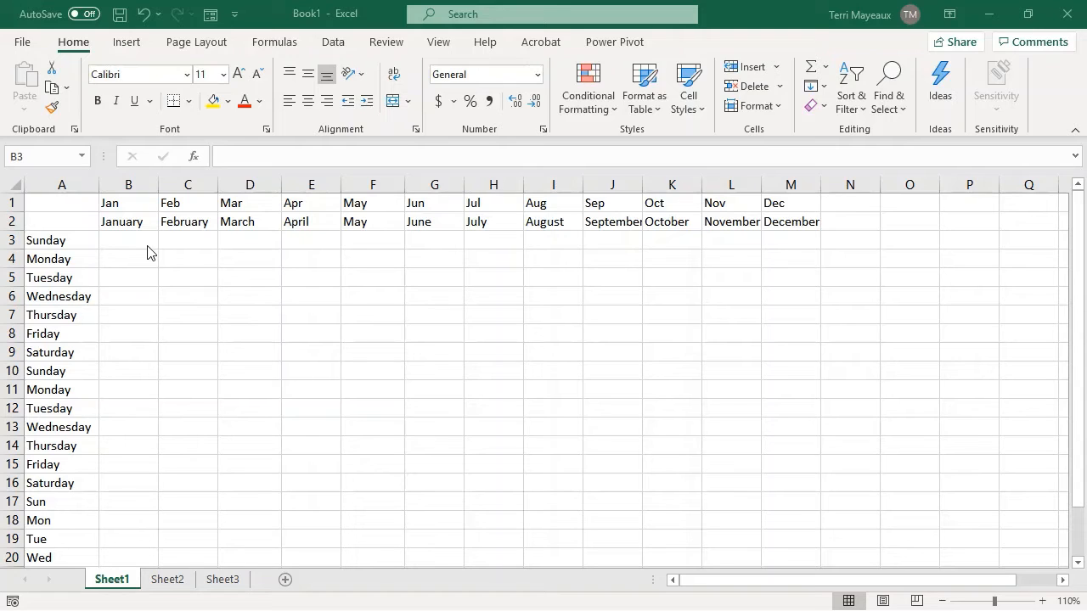
Insert a blank column before the weekday column on Sheet1 and enter 1 in A3.
{"action": "right_click", "coordinate": [61, 182]}
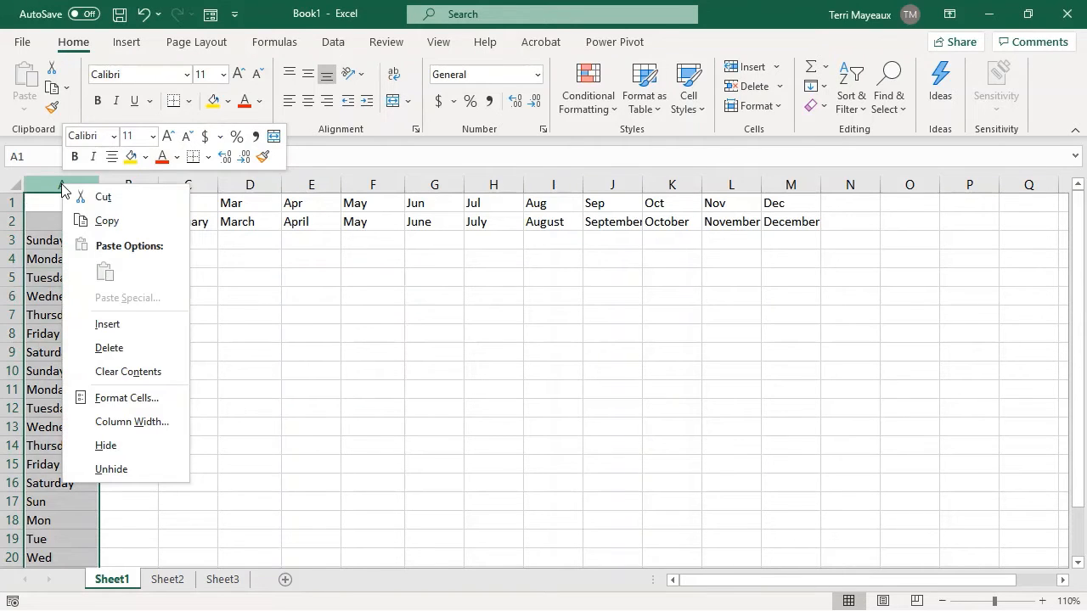
{"action": "left_click", "coordinate": [107, 326]}
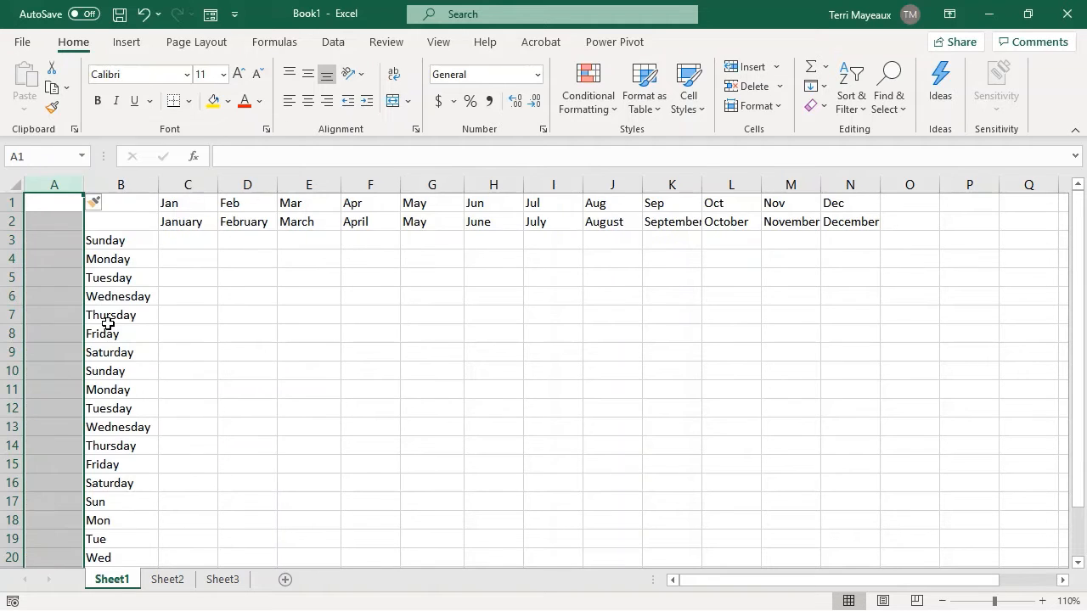
{"action": "left_click", "coordinate": [60, 242]}
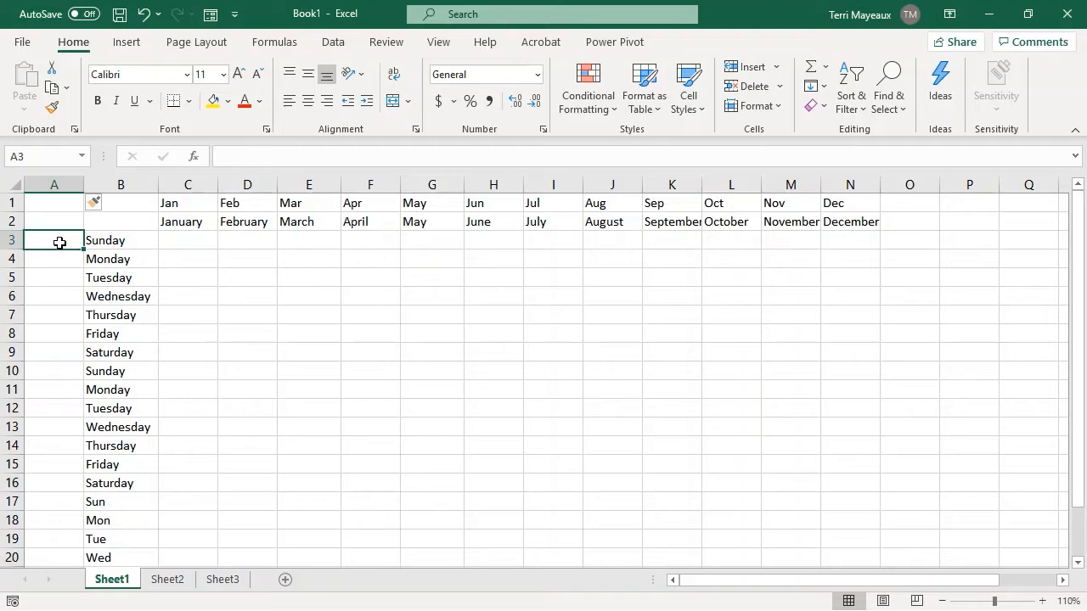
{"action": "type", "text": "1"}
{"action": "key", "text": "Return"}
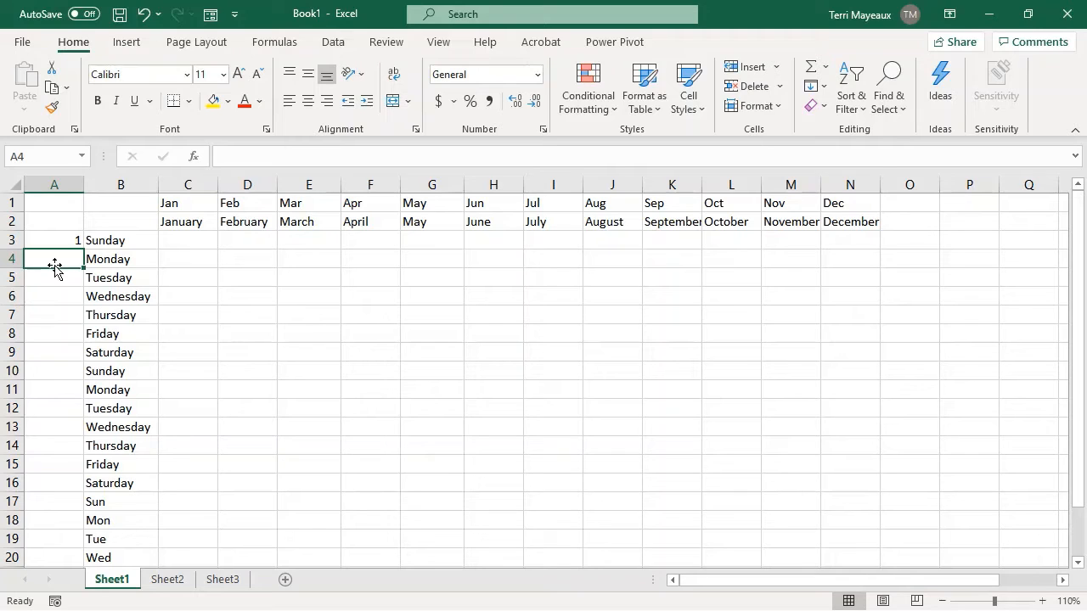
Try filling the single value 1 from A3 down to A7, and clear the copies in A4:A7.
{"action": "left_click", "coordinate": [54, 241]}
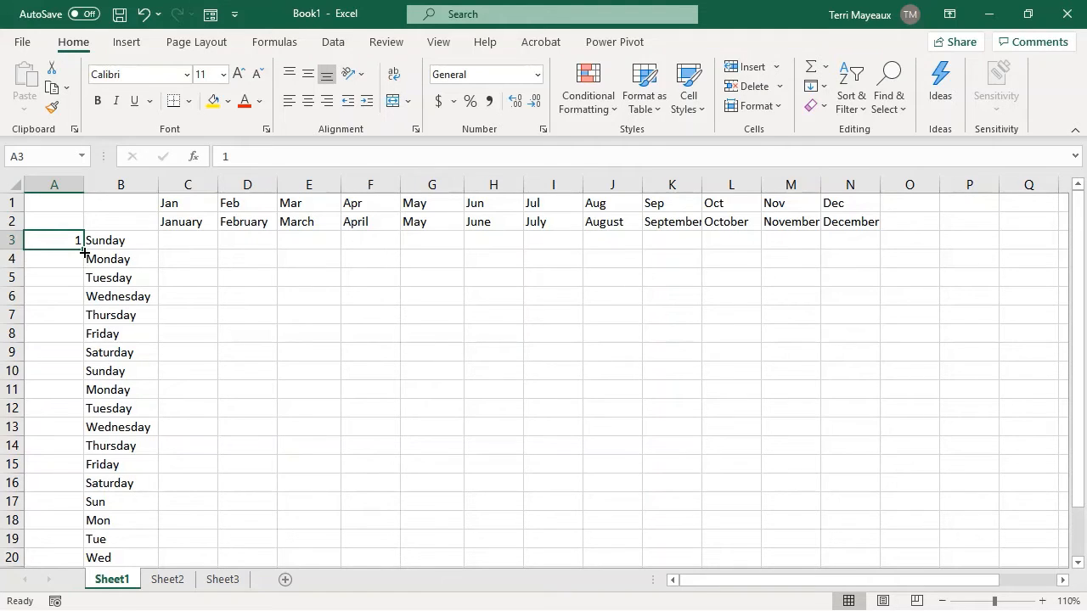
{"action": "left_click_drag", "start_coordinate": [84, 250], "coordinate": [83, 321]}
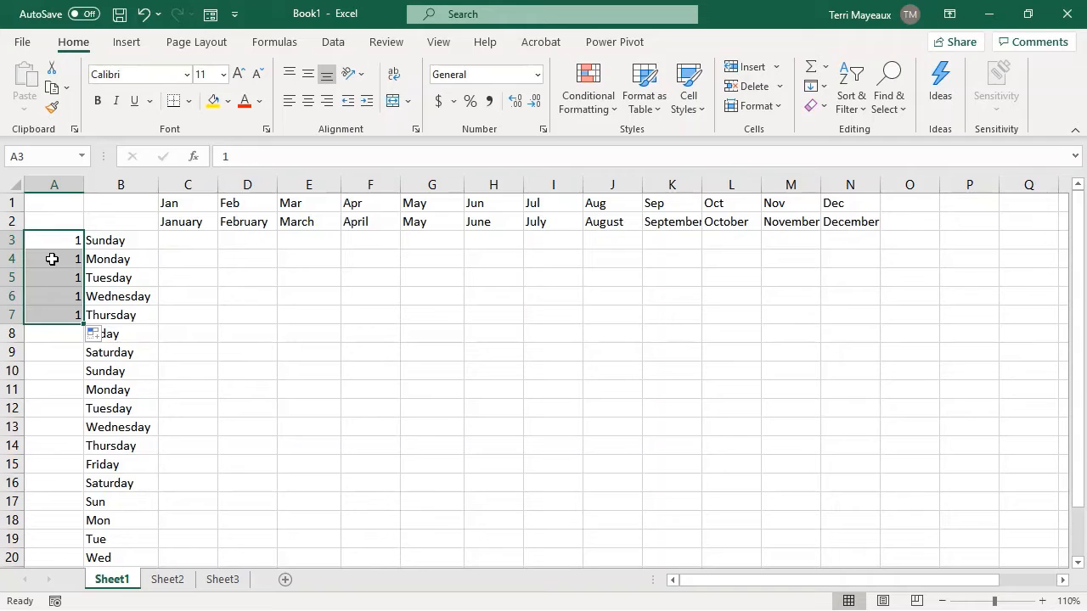
{"action": "left_click_drag", "start_coordinate": [52, 259], "coordinate": [54, 325]}
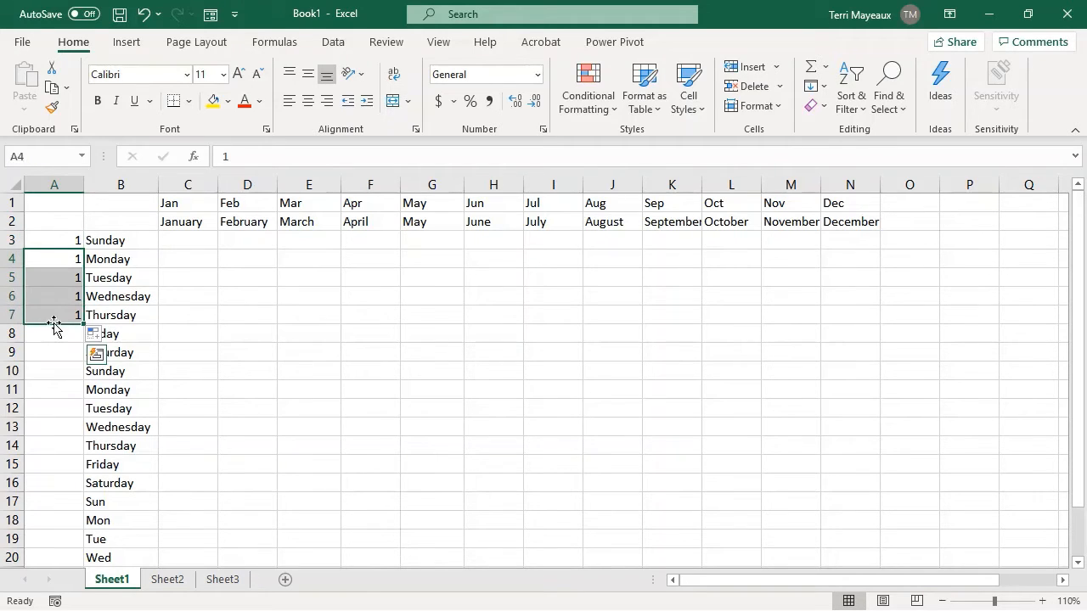
{"action": "key", "text": "Delete"}
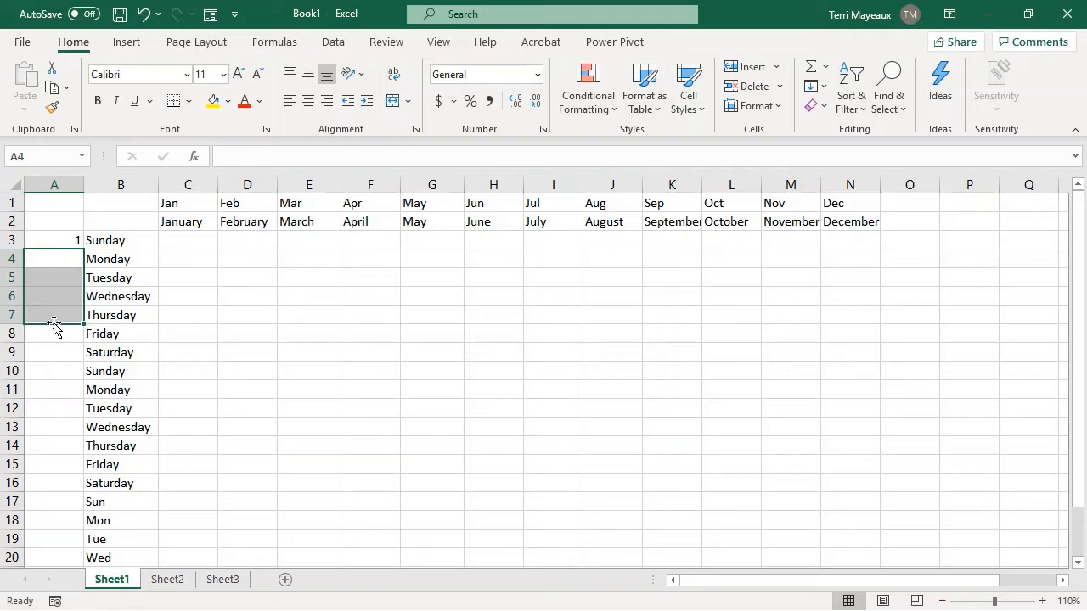
Enter 2 in A4 and extend the number series from A3:A4 down column A to A20.
{"action": "left_click", "coordinate": [59, 241]}
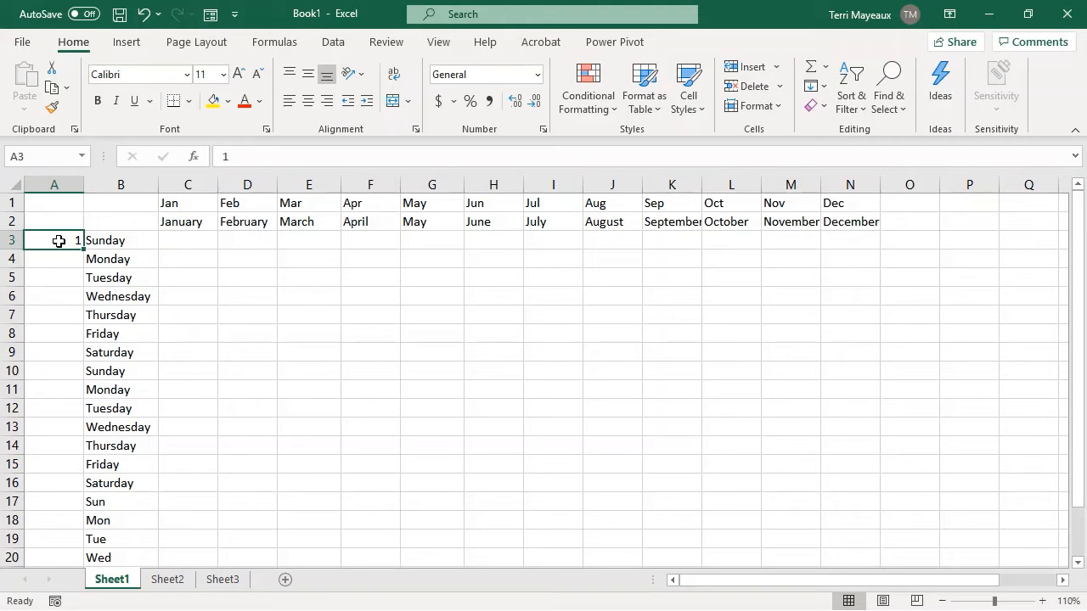
{"action": "key", "text": "Return"}
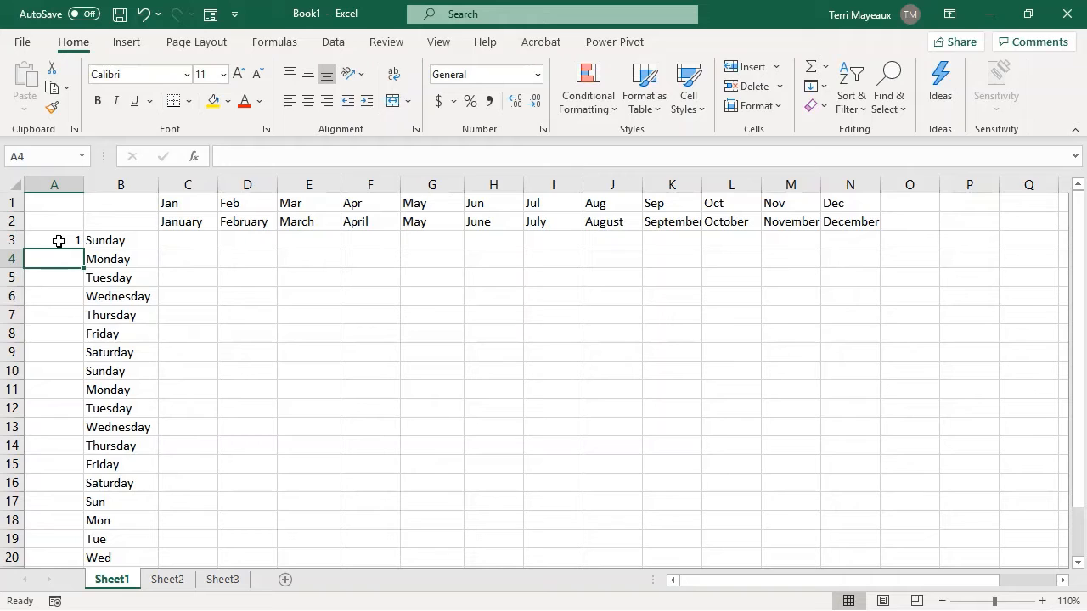
{"action": "type", "text": "2"}
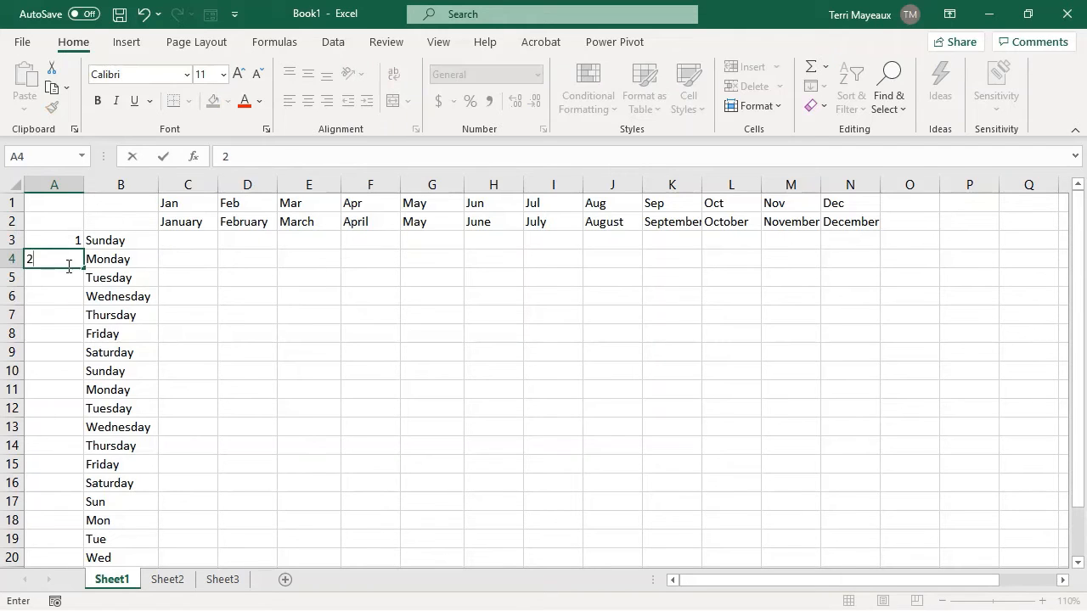
{"action": "key", "text": "Return"}
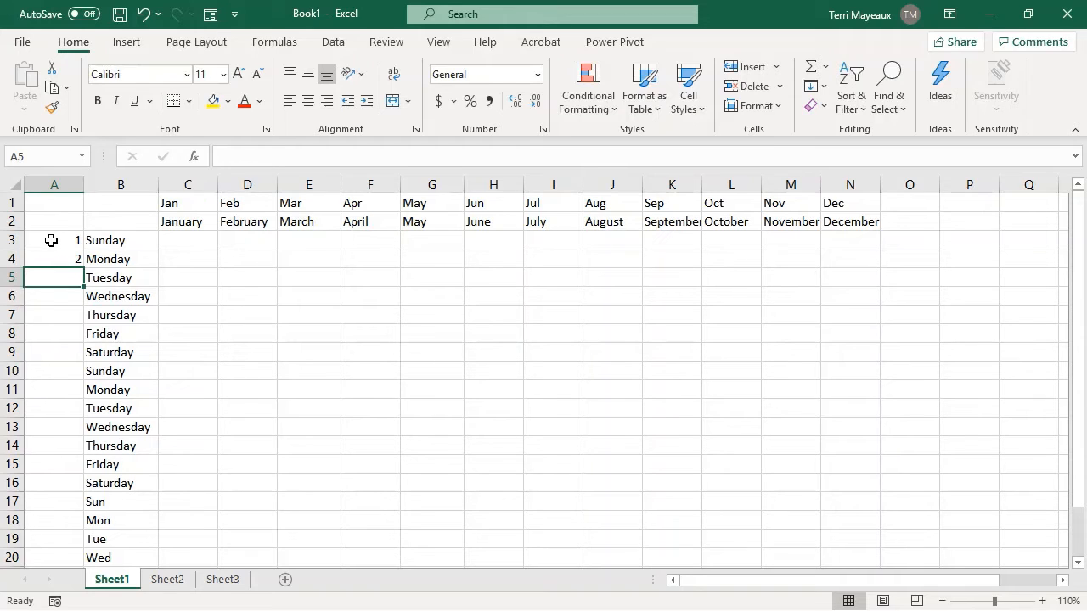
{"action": "left_click", "coordinate": [51, 240]}
{"action": "left_click_drag", "start_coordinate": [51, 241], "coordinate": [49, 260]}
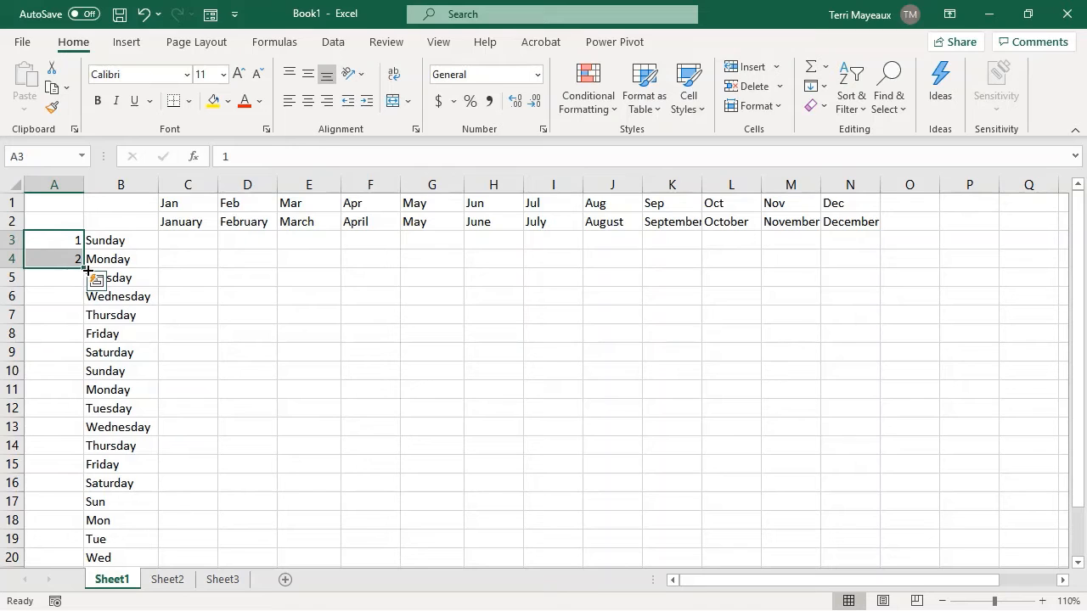
{"action": "left_click_drag", "start_coordinate": [87, 270], "coordinate": [105, 558]}
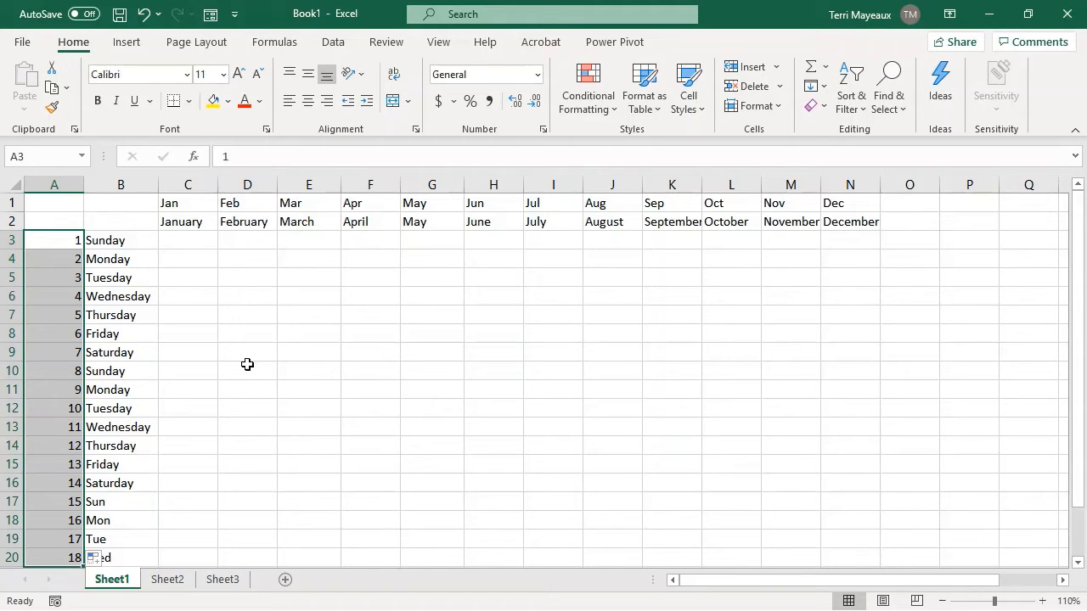
On Sheet3, enter 5/3/2021 in A1 and 5/10/2021 in A2, and fill the weekly date series down to A19.
{"action": "left_click", "coordinate": [223, 580]}
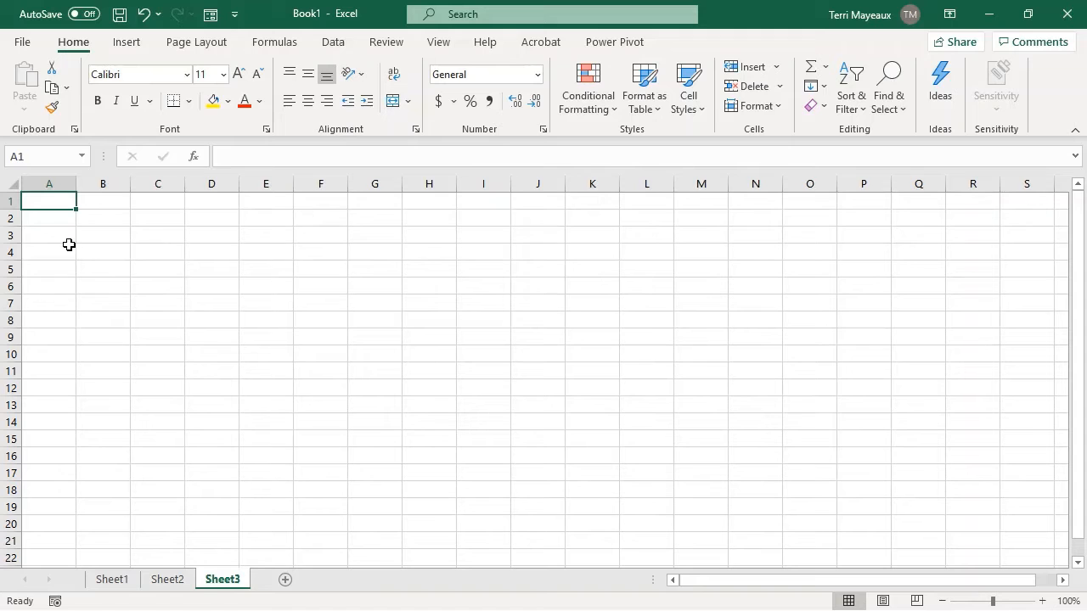
{"action": "type", "text": "5/3/2021"}
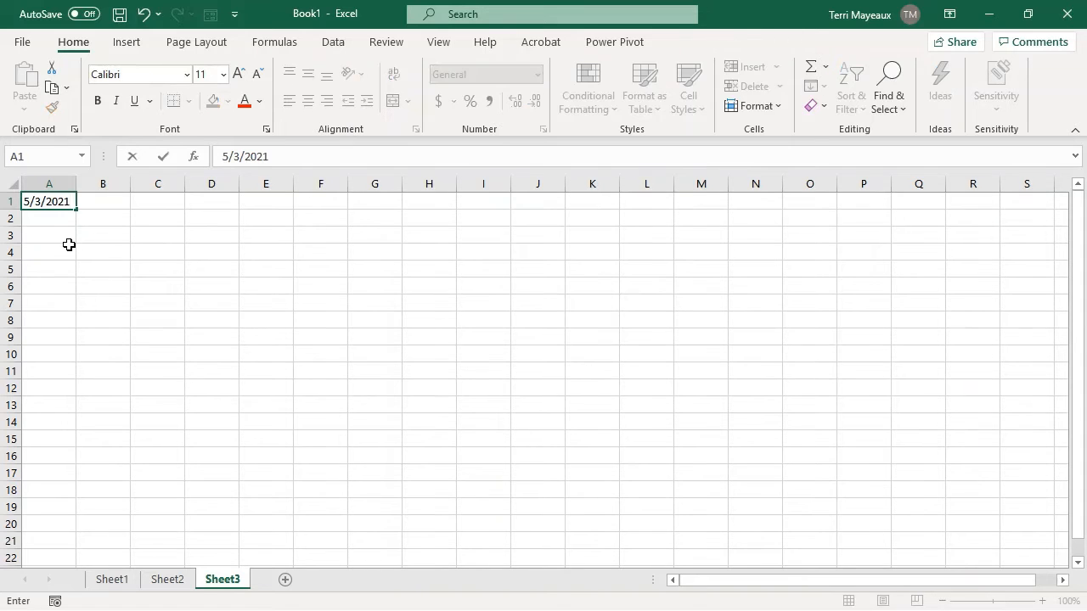
{"action": "left_click", "coordinate": [57, 221]}
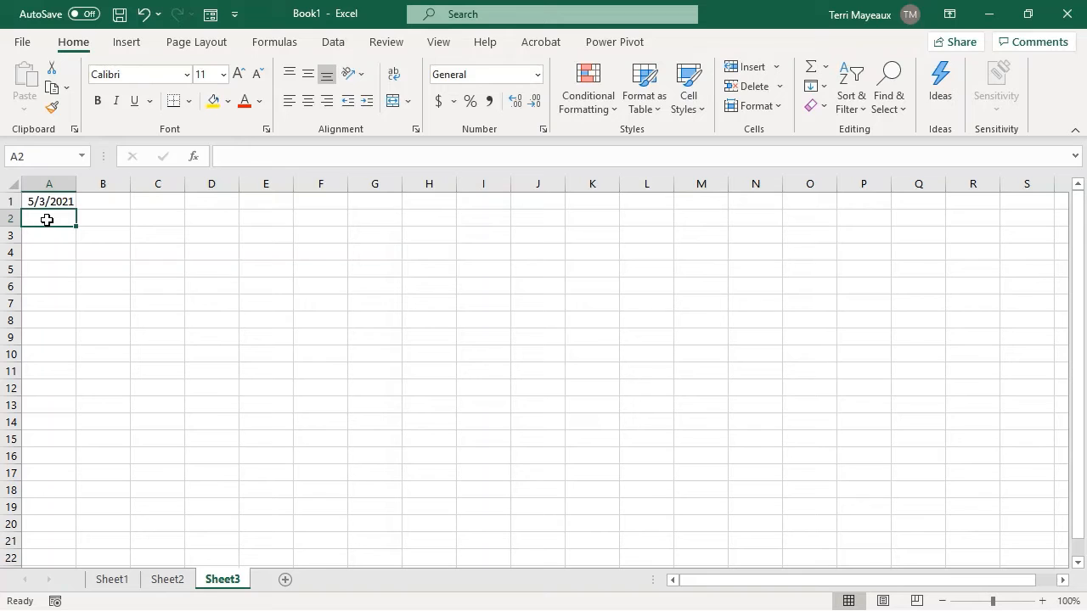
{"action": "type", "text": "5/10/2021"}
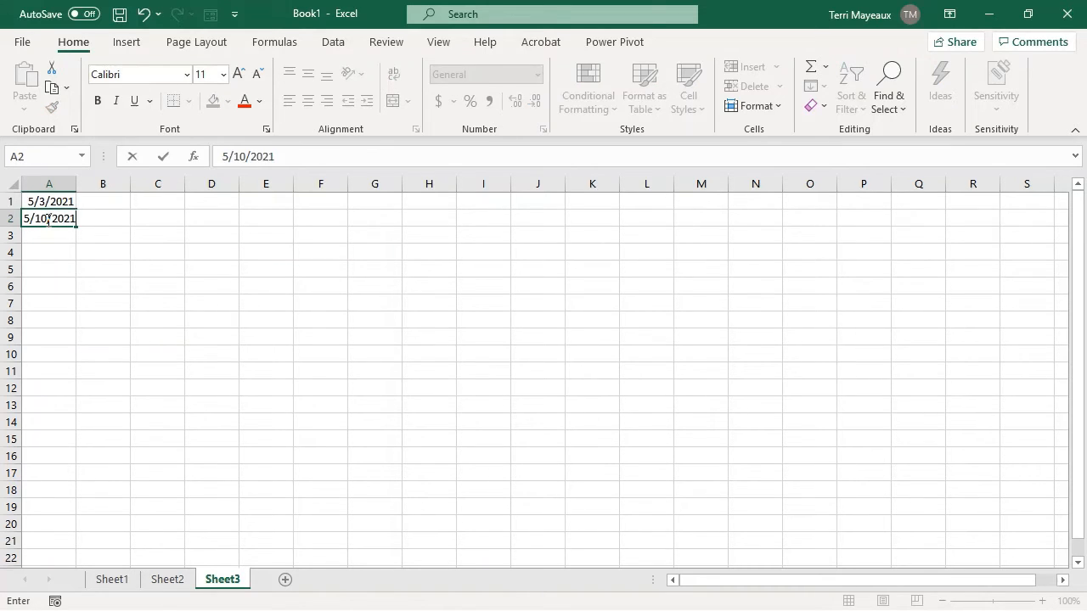
{"action": "key", "text": "Return"}
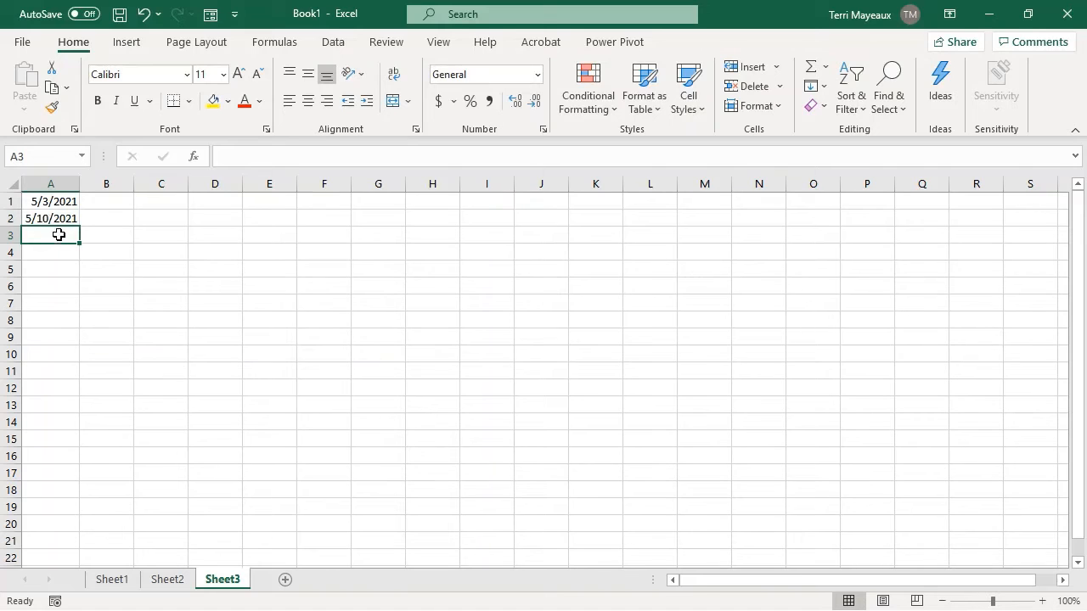
{"action": "left_click_drag", "start_coordinate": [62, 201], "coordinate": [88, 513]}
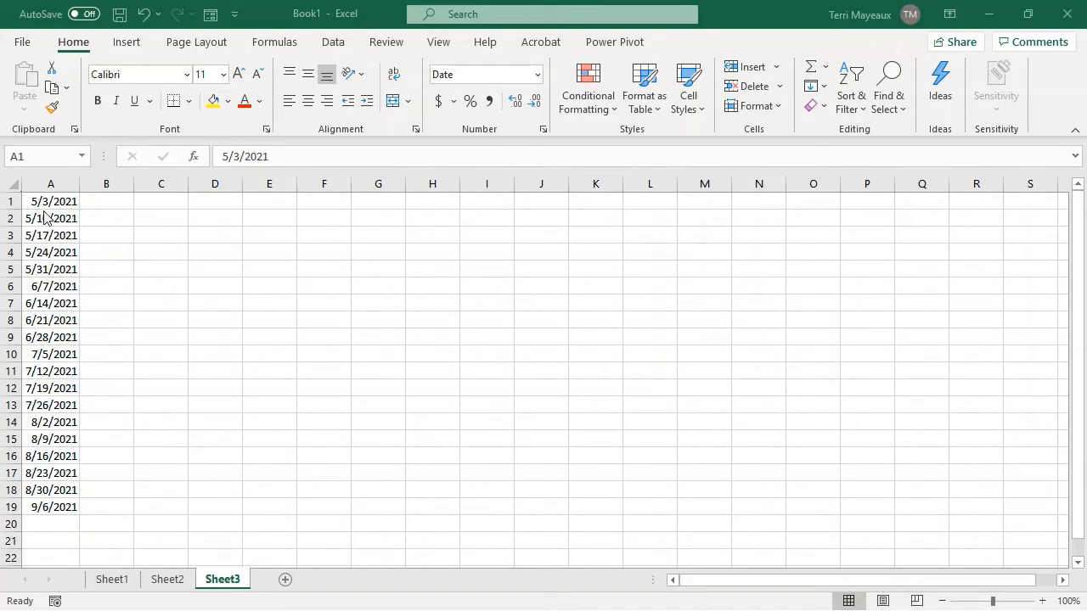
Enter the dates 5/3/2021 in C1 and 6/3/2021 in C2.
{"action": "left_click", "coordinate": [150, 207]}
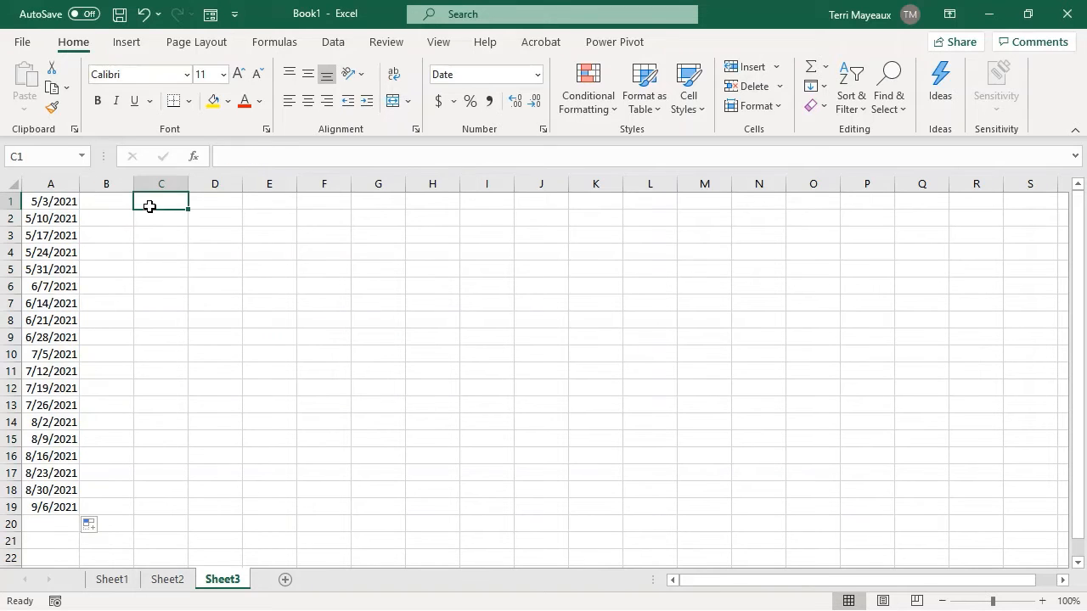
{"action": "type", "text": "5/3/2021"}
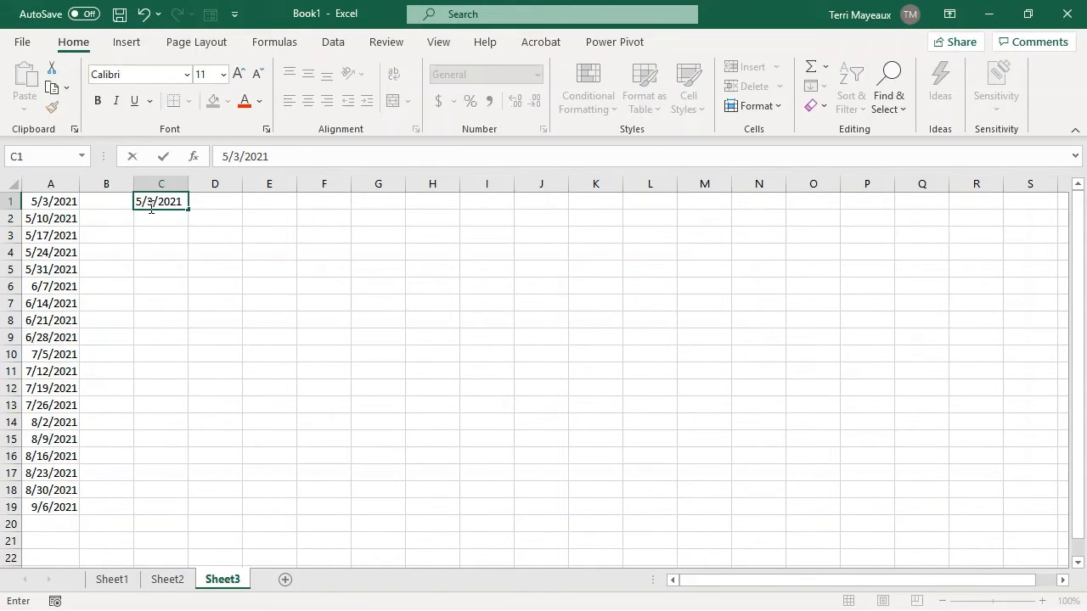
{"action": "left_click", "coordinate": [151, 218]}
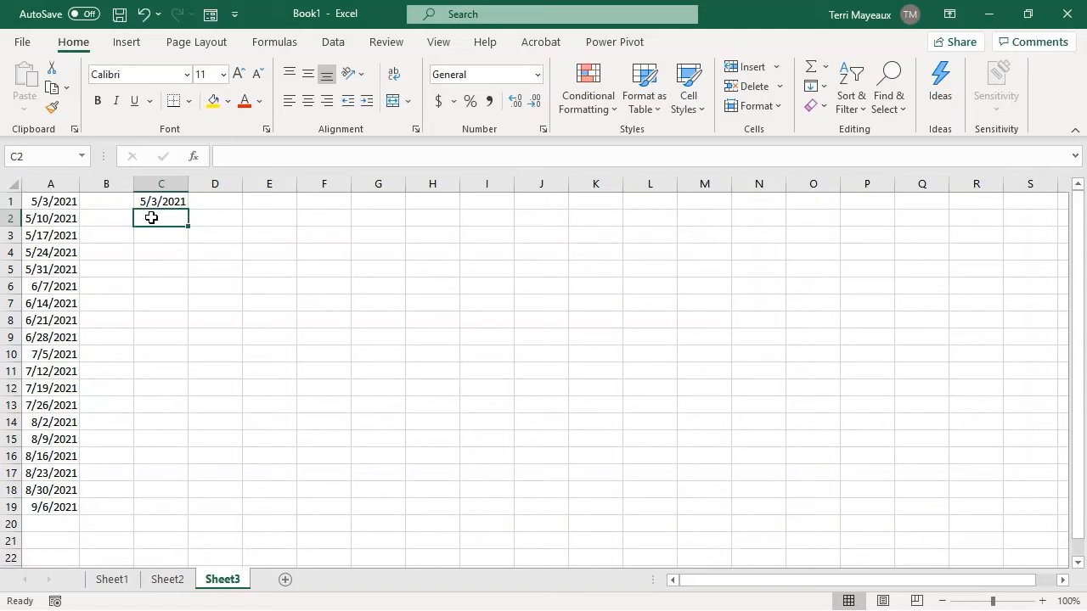
{"action": "type", "text": "6/3/2021"}
{"action": "left_click", "coordinate": [169, 255]}
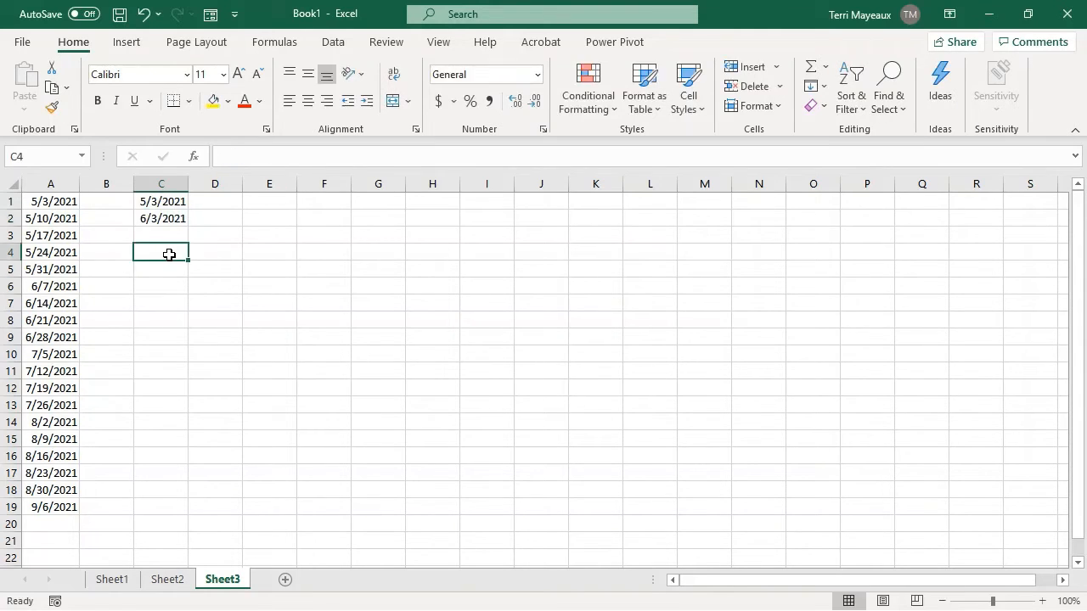
Fill the monthly date series from C1:C2 down to C19 and autofit the width of column C.
{"action": "left_click", "coordinate": [152, 206]}
{"action": "left_click_drag", "start_coordinate": [152, 206], "coordinate": [160, 217]}
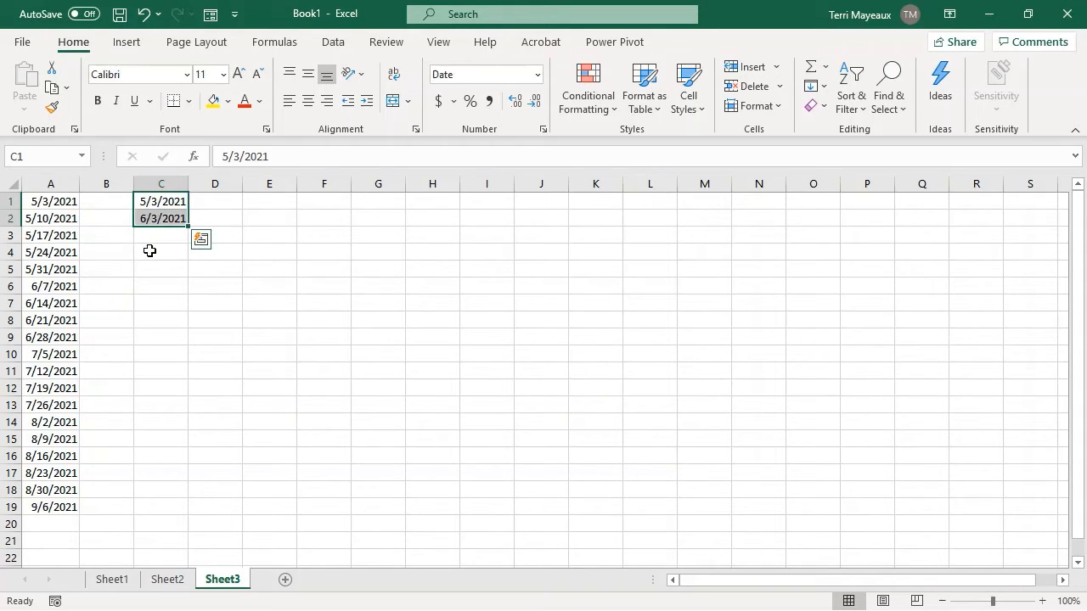
{"action": "left_click_drag", "start_coordinate": [188, 226], "coordinate": [181, 518]}
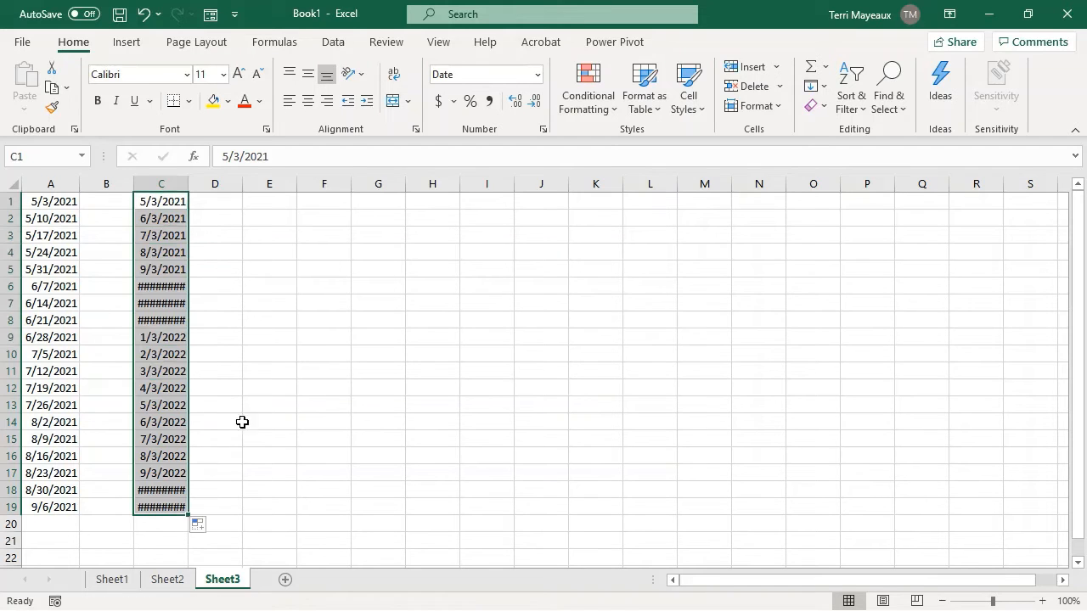
{"action": "double_click", "coordinate": [188, 181]}
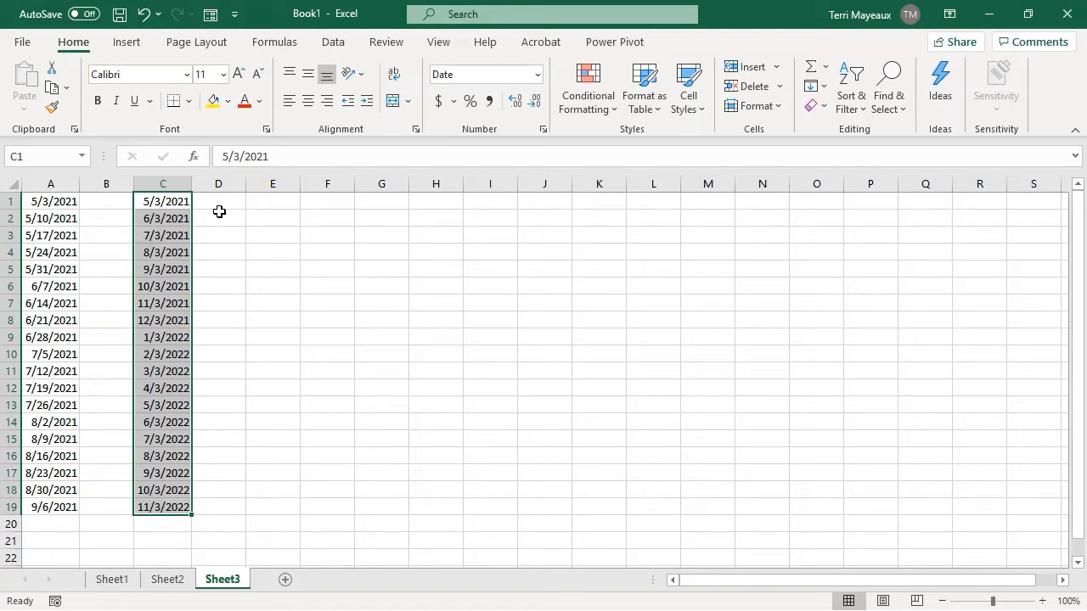
Enter 5/3/2021 in E1 and 5/3/2022 in E2, and fill the yearly date series down to E19.
{"action": "left_click", "coordinate": [269, 205]}
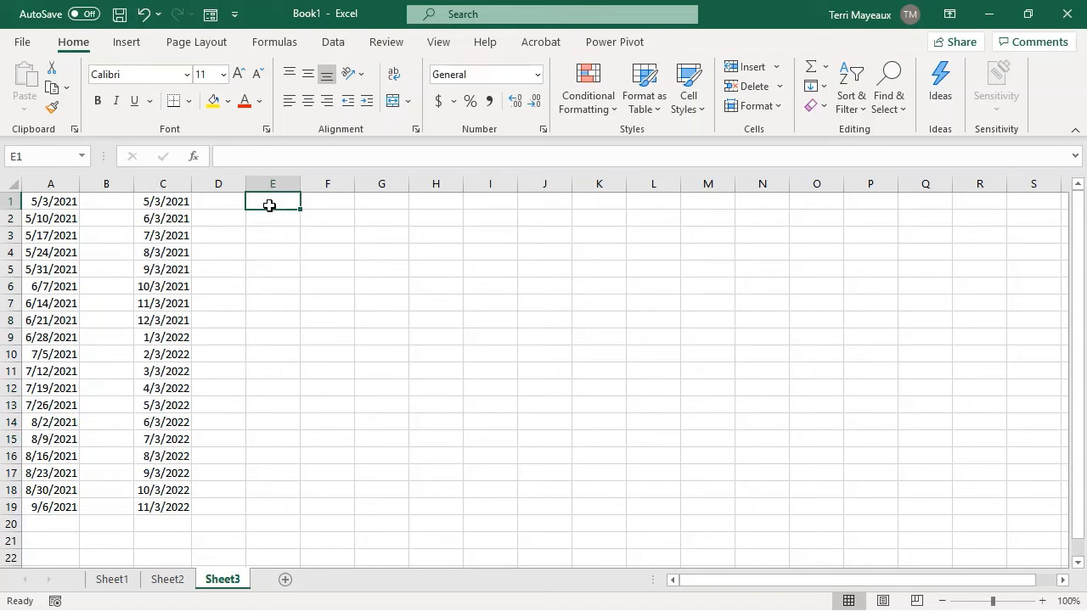
{"action": "type", "text": "5/3/2021"}
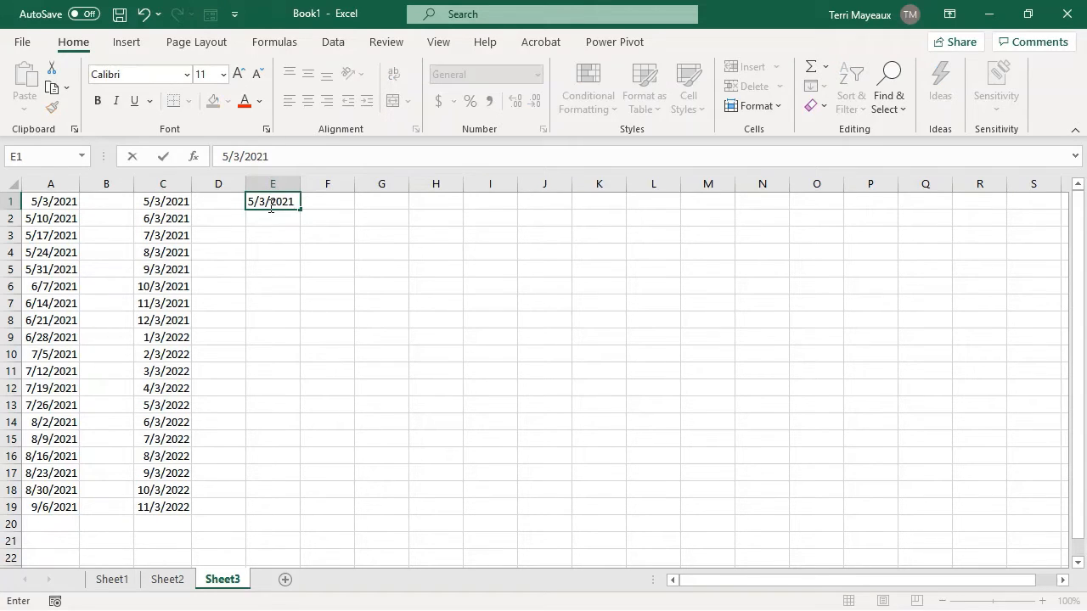
{"action": "key", "text": "Return"}
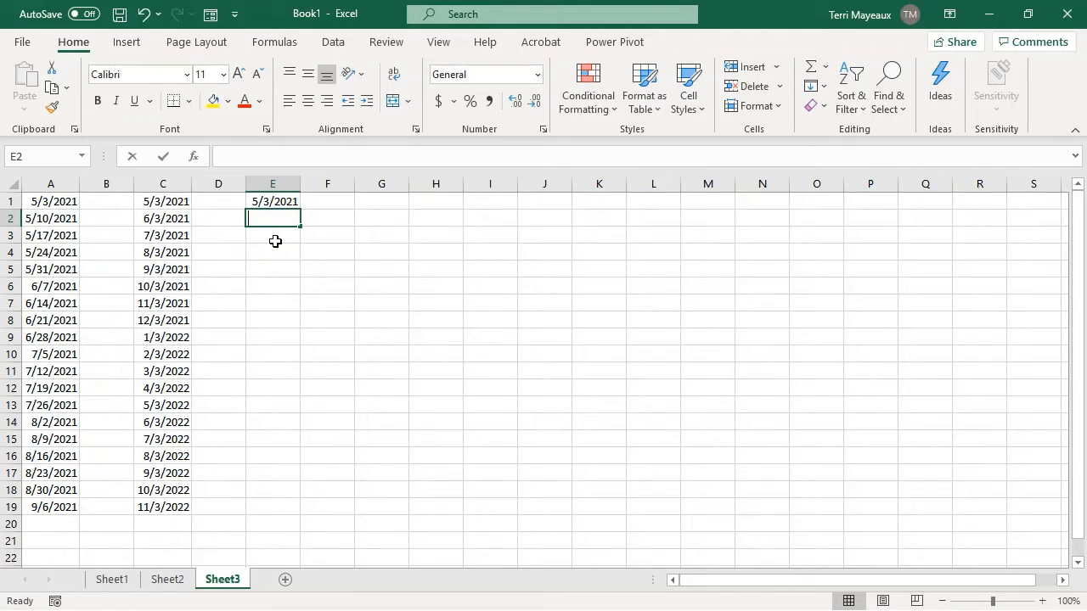
{"action": "type", "text": "5/3/"}
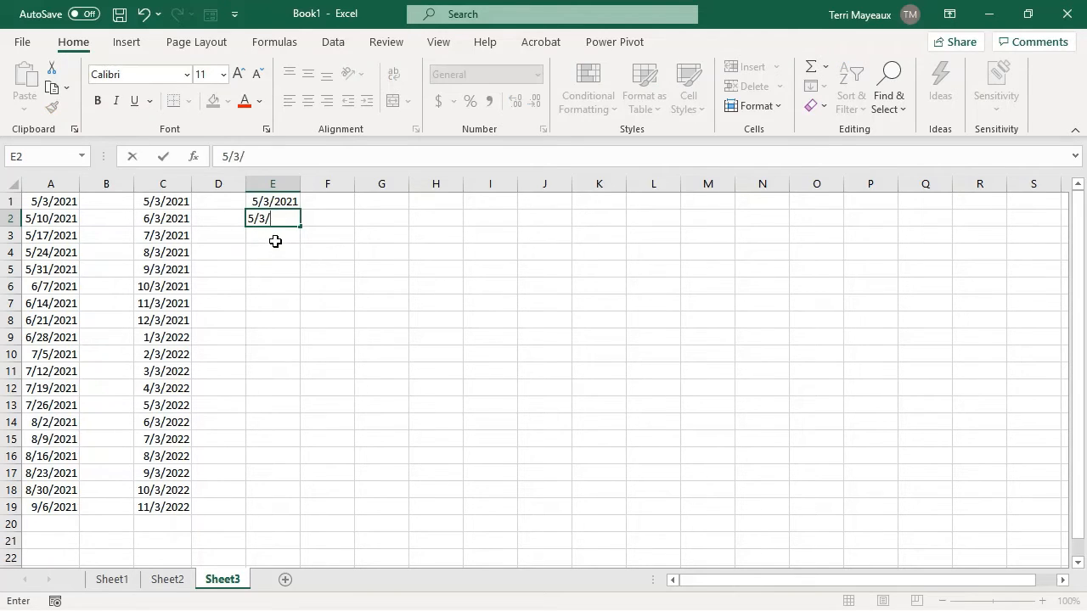
{"action": "type", "text": "2022"}
{"action": "key", "text": "Return"}
{"action": "left_click_drag", "start_coordinate": [263, 203], "coordinate": [326, 514]}
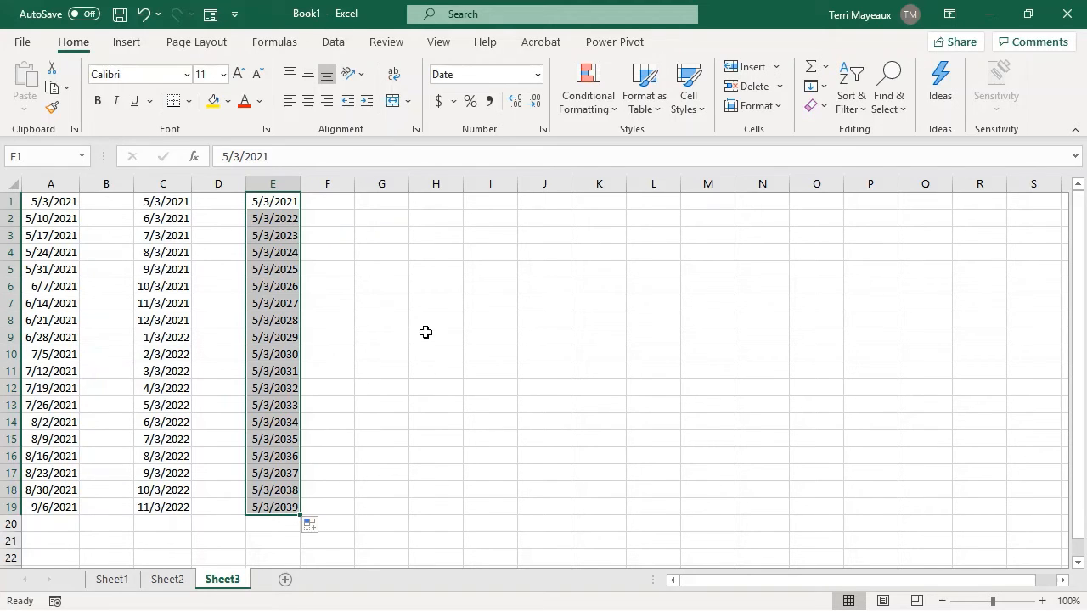
Enter Qtr 1 in G1 and Qtr 2 in G2, and fill the quarter series down to G12.
{"action": "left_click", "coordinate": [331, 209]}
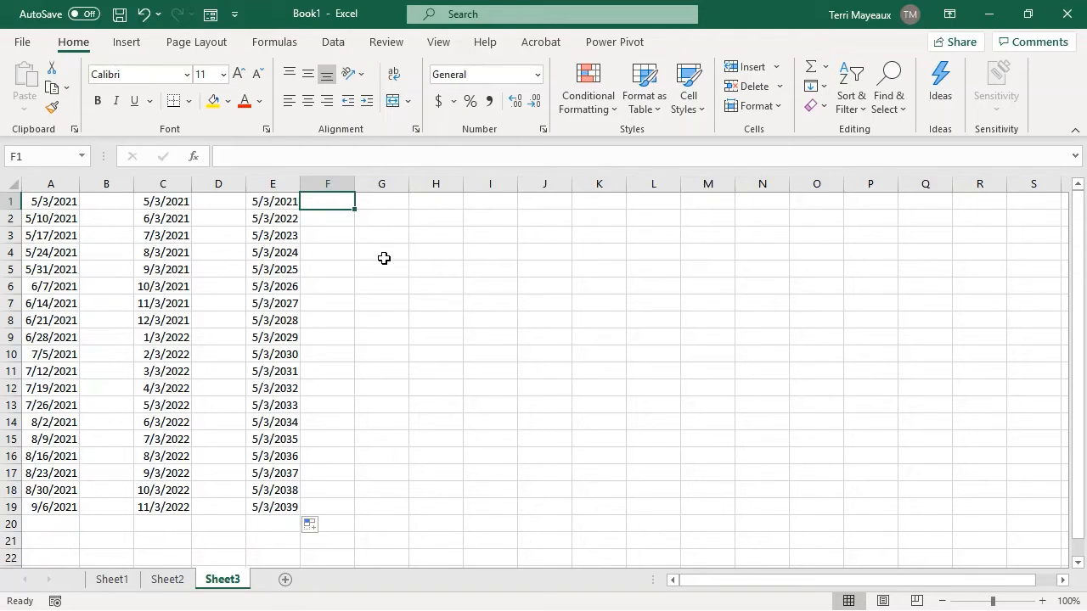
{"action": "left_click", "coordinate": [383, 204]}
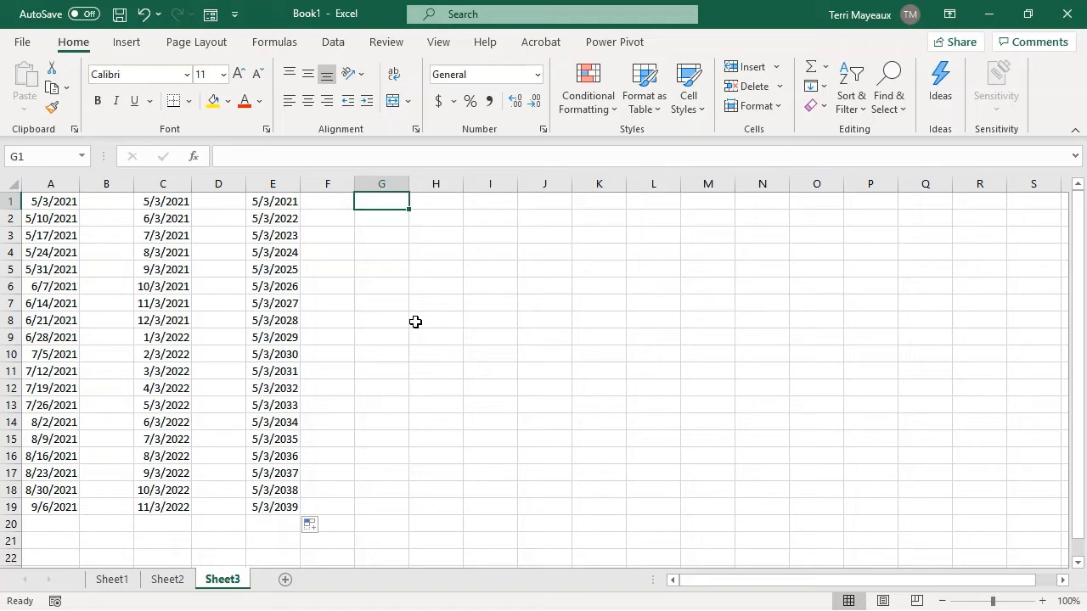
{"action": "type", "text": "Q"}
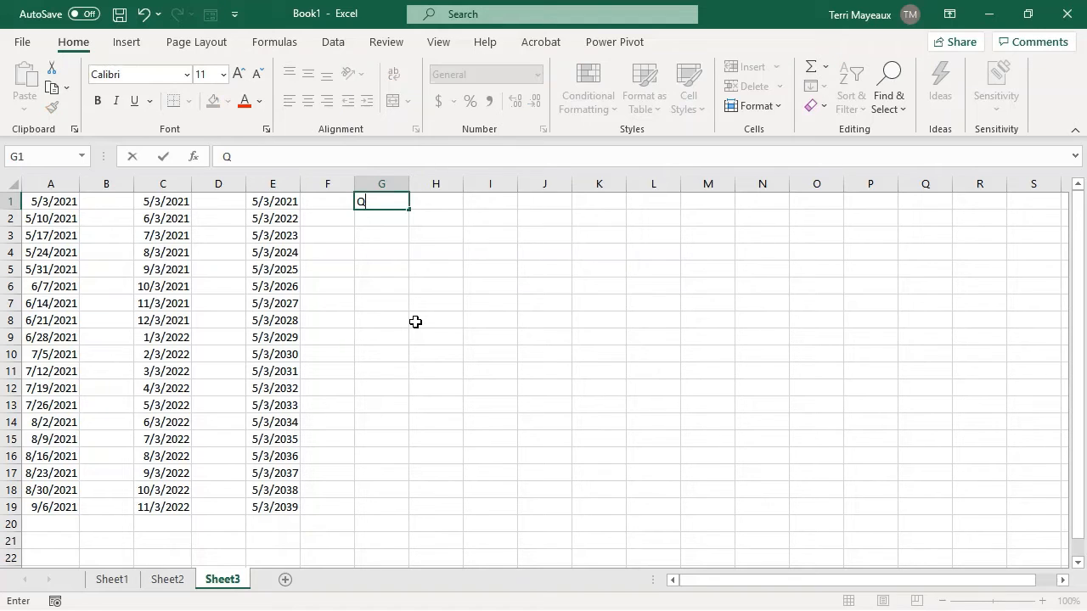
{"action": "type", "text": "tr 1"}
{"action": "key", "text": "Return"}
{"action": "type", "text": "Qtr 2"}
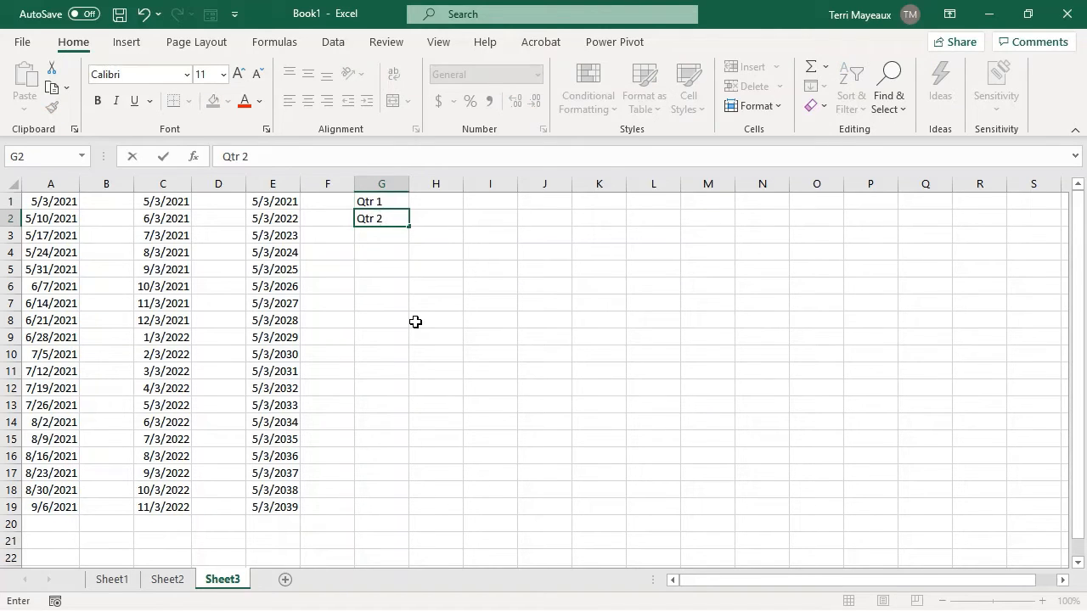
{"action": "key", "text": "Return"}
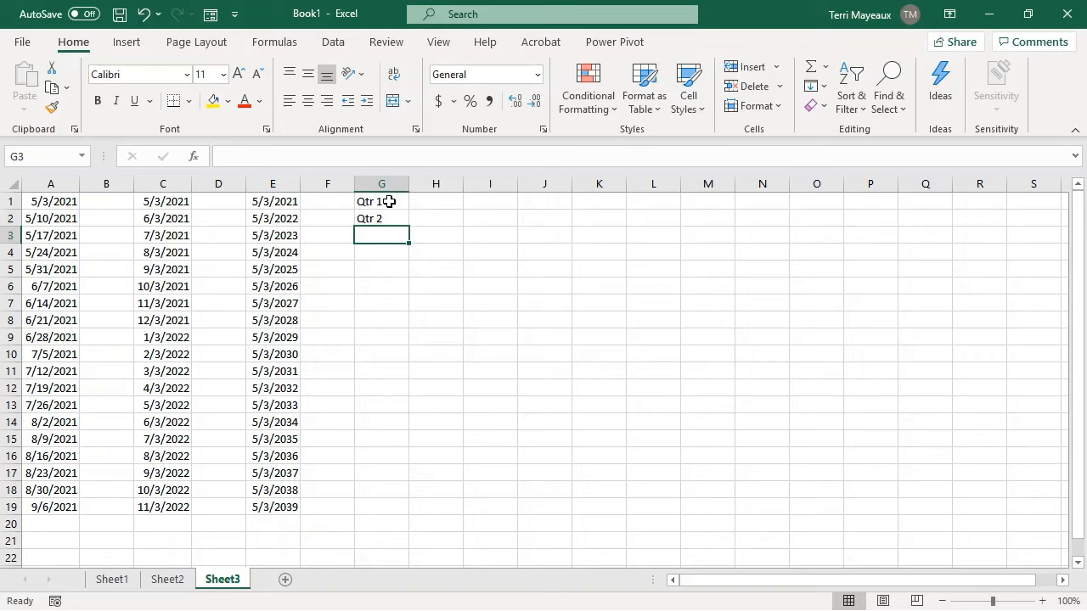
{"action": "left_click_drag", "start_coordinate": [389, 201], "coordinate": [418, 394]}
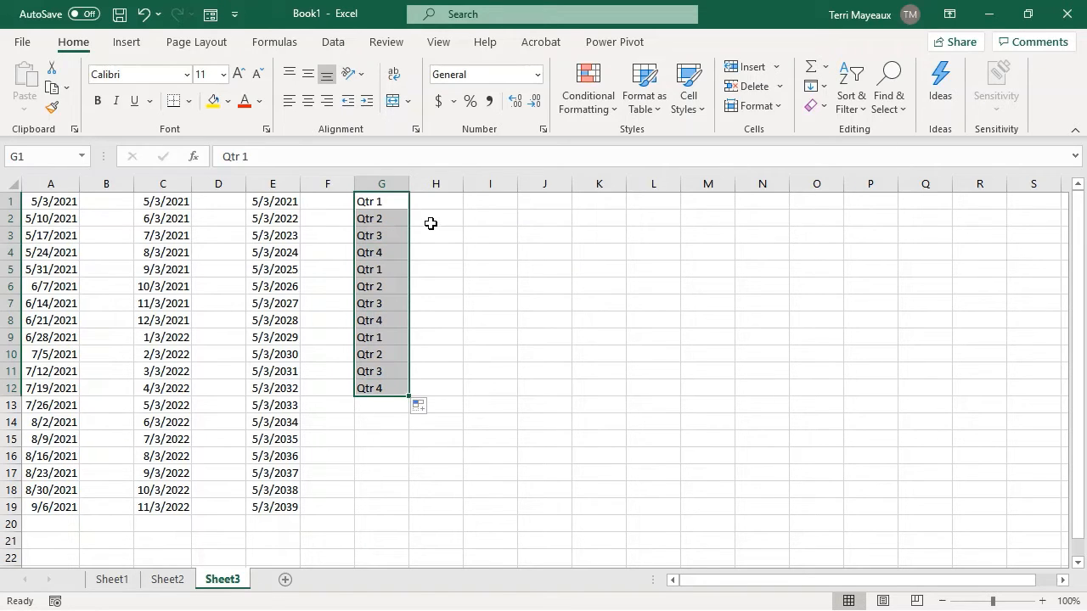
{"action": "left_click", "coordinate": [423, 251]}
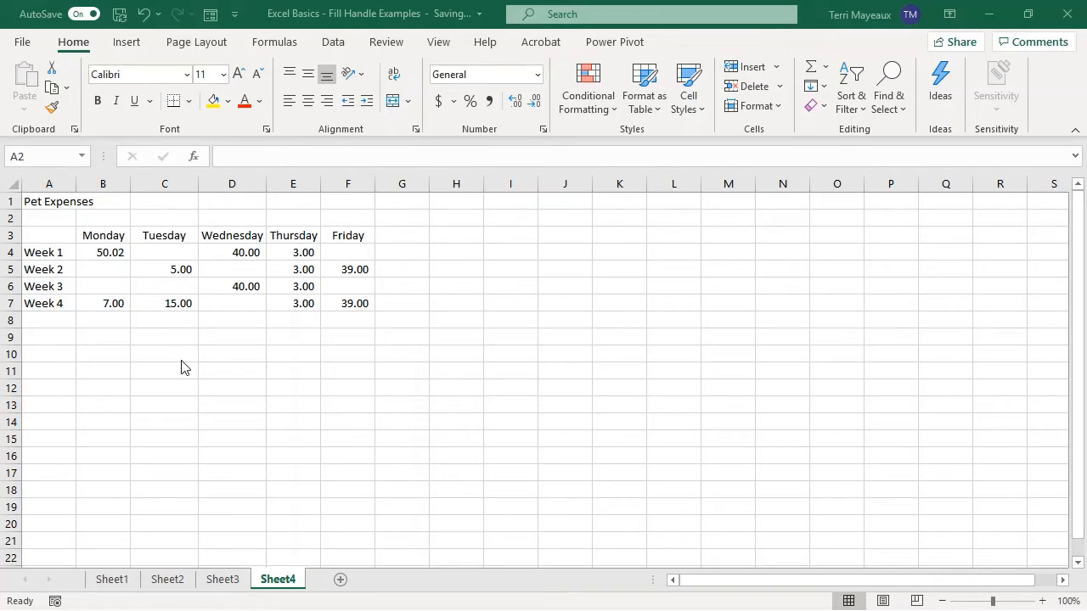
On Sheet4, total the Monday pet expenses in B8 with the formula =SUM(B4:B7).
{"action": "left_click", "coordinate": [101, 321]}
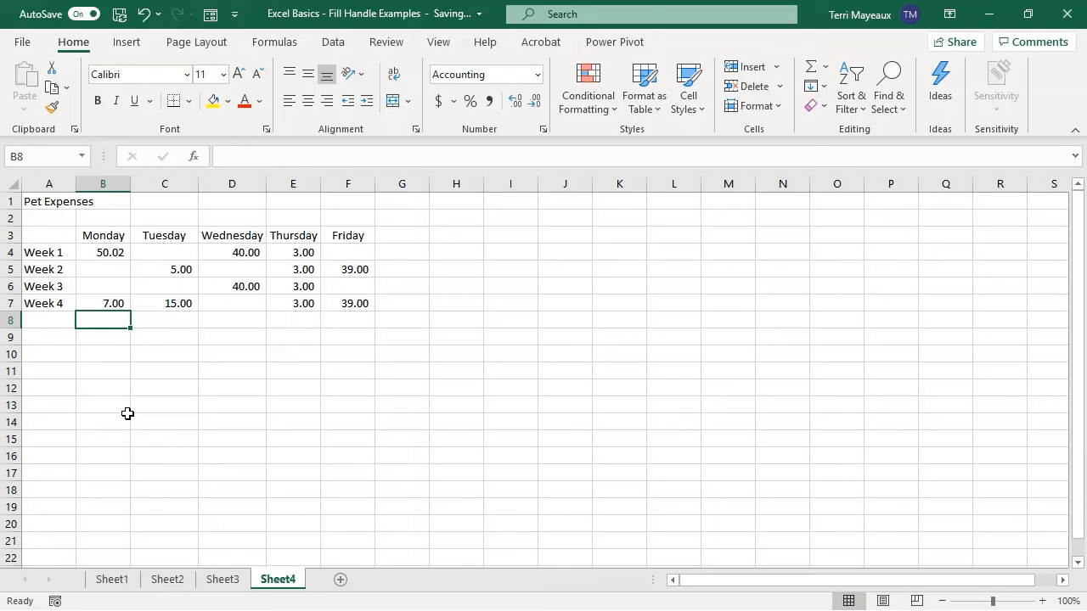
{"action": "type", "text": "="}
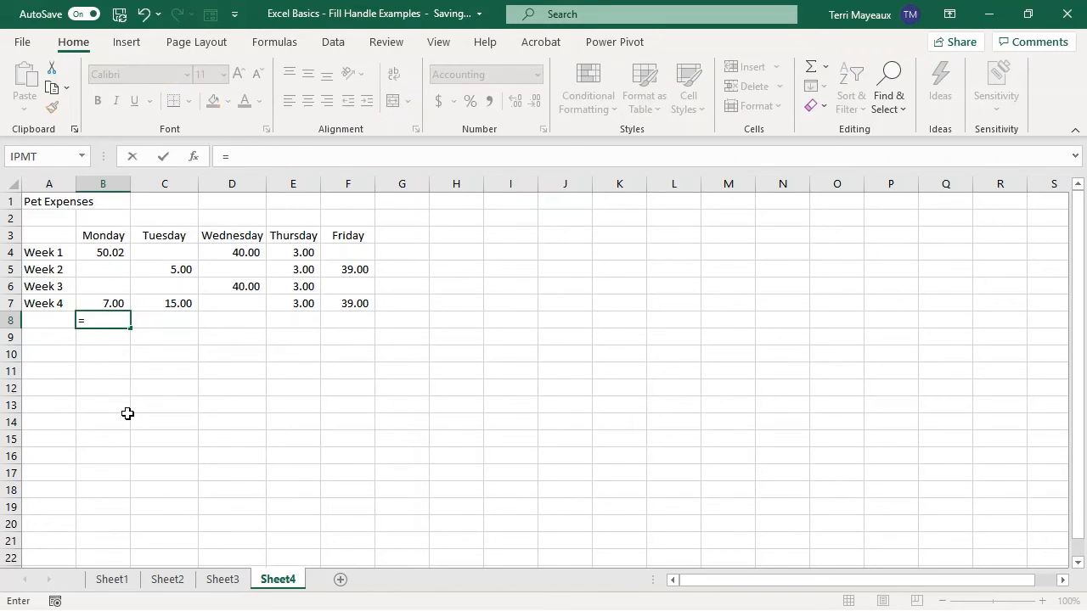
{"action": "type", "text": "sum"}
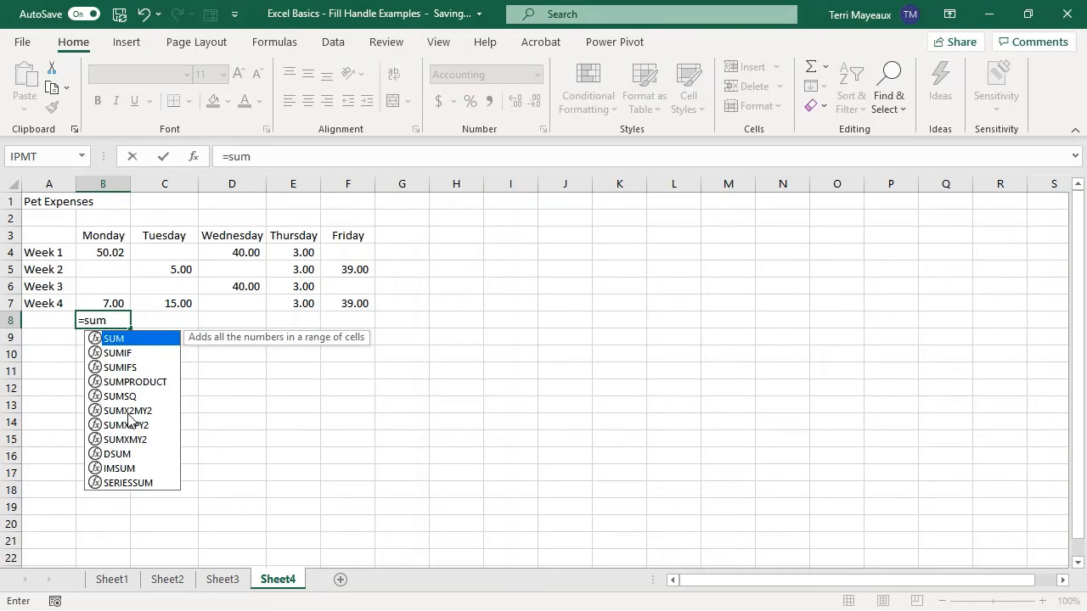
{"action": "type", "text": "("}
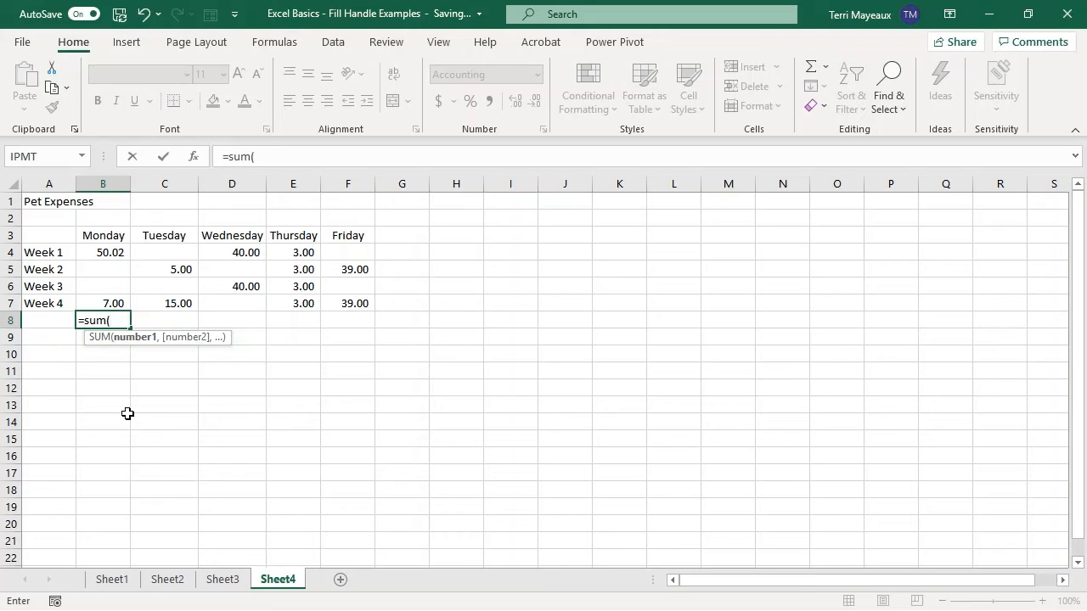
{"action": "left_click", "coordinate": [92, 255]}
{"action": "left_click_drag", "start_coordinate": [92, 255], "coordinate": [97, 306]}
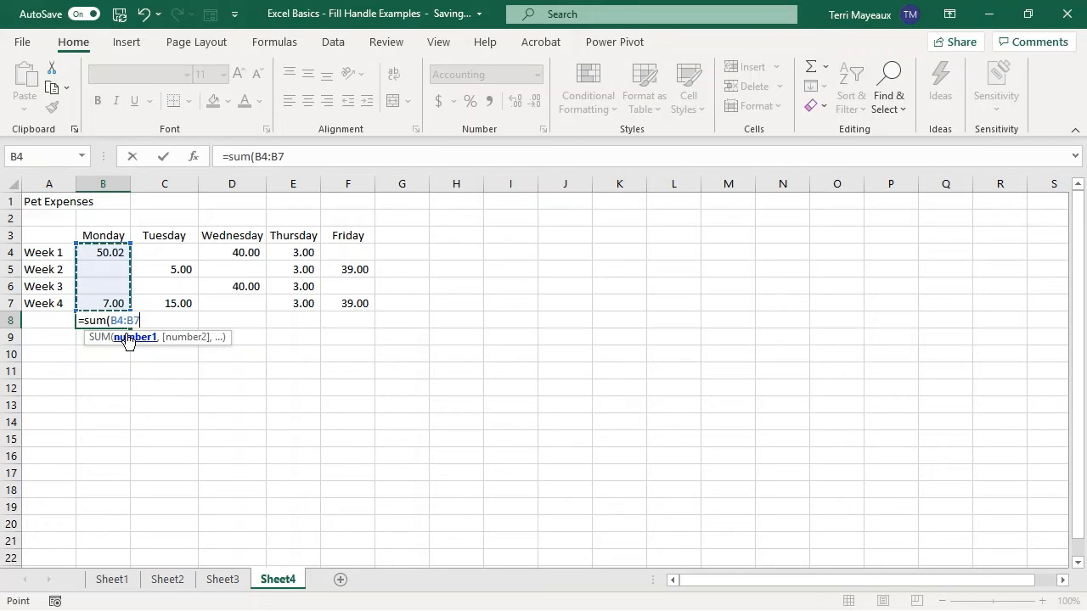
{"action": "type", "text": ")"}
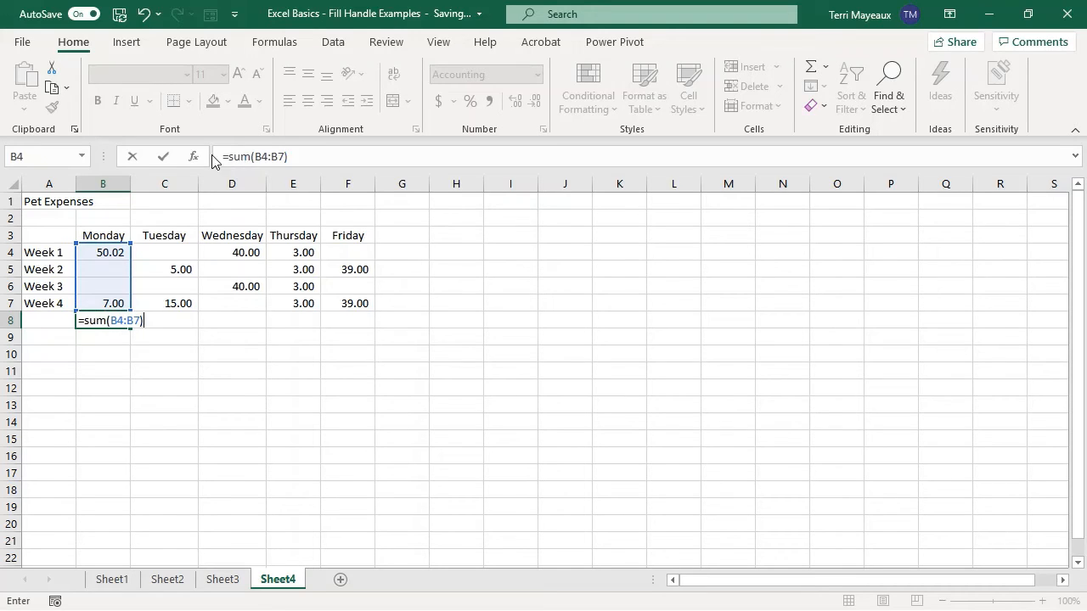
{"action": "left_click", "coordinate": [163, 159]}
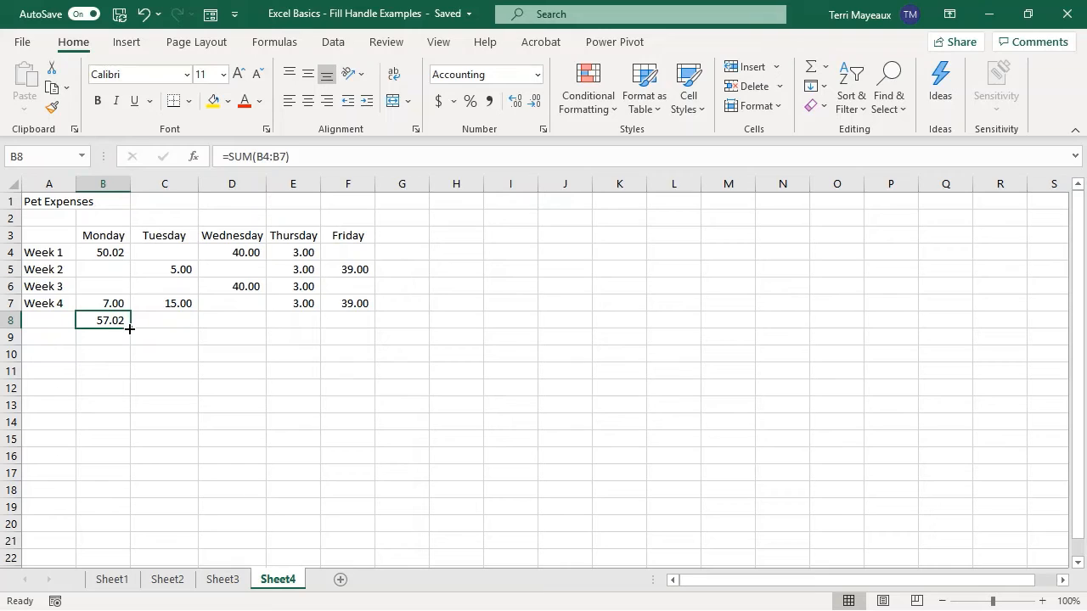
Fill the Monday total formula from B8 across to F8 and check the formulas in B8, D8 and F8.
{"action": "left_click_drag", "start_coordinate": [129, 327], "coordinate": [355, 328]}
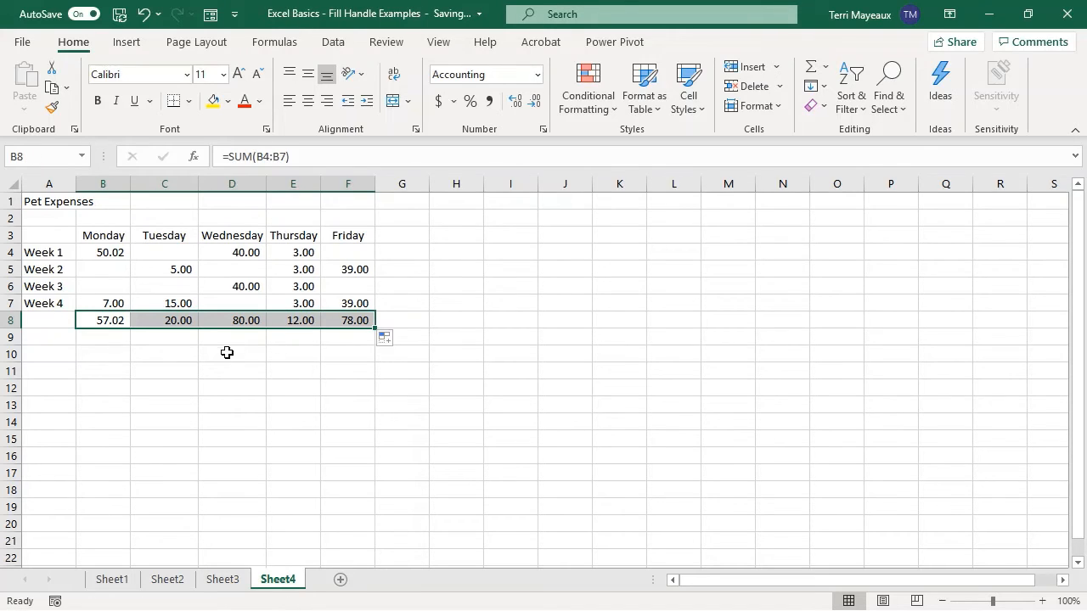
{"action": "left_click", "coordinate": [104, 318]}
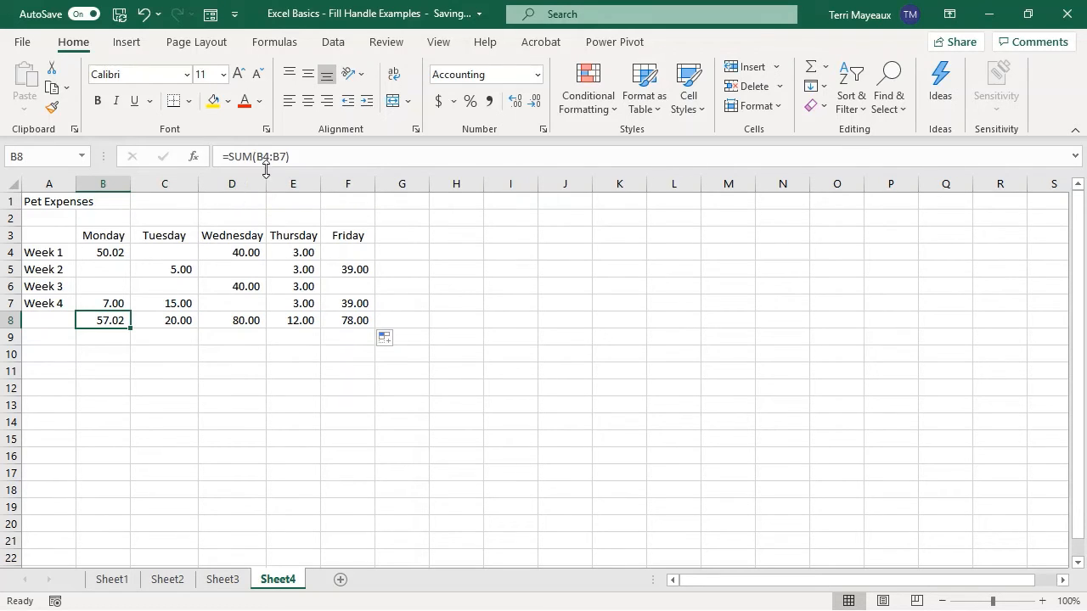
{"action": "left_click", "coordinate": [235, 321]}
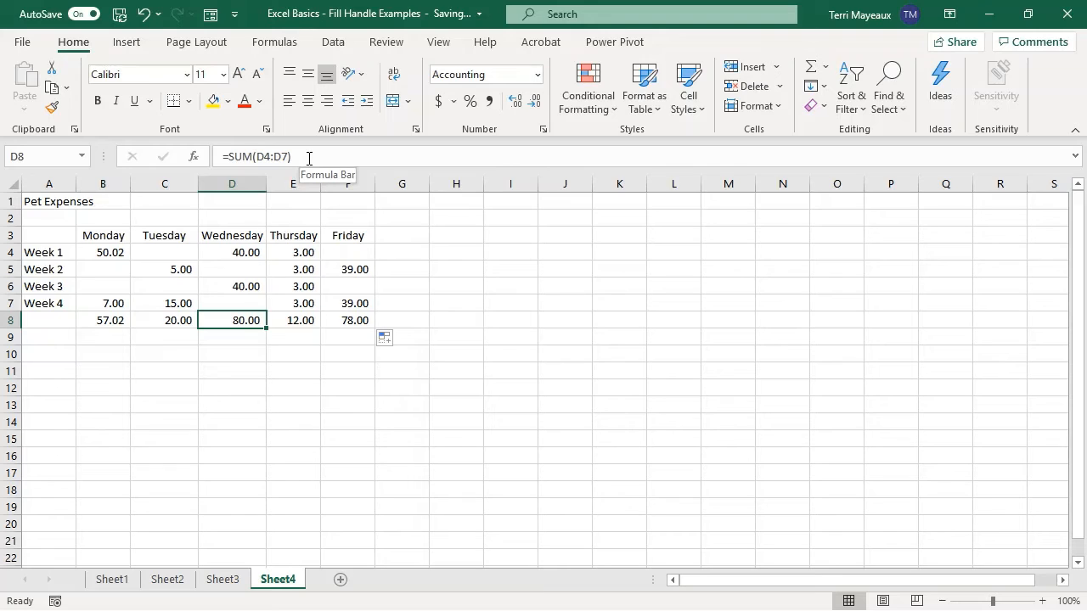
{"action": "left_click", "coordinate": [356, 320]}
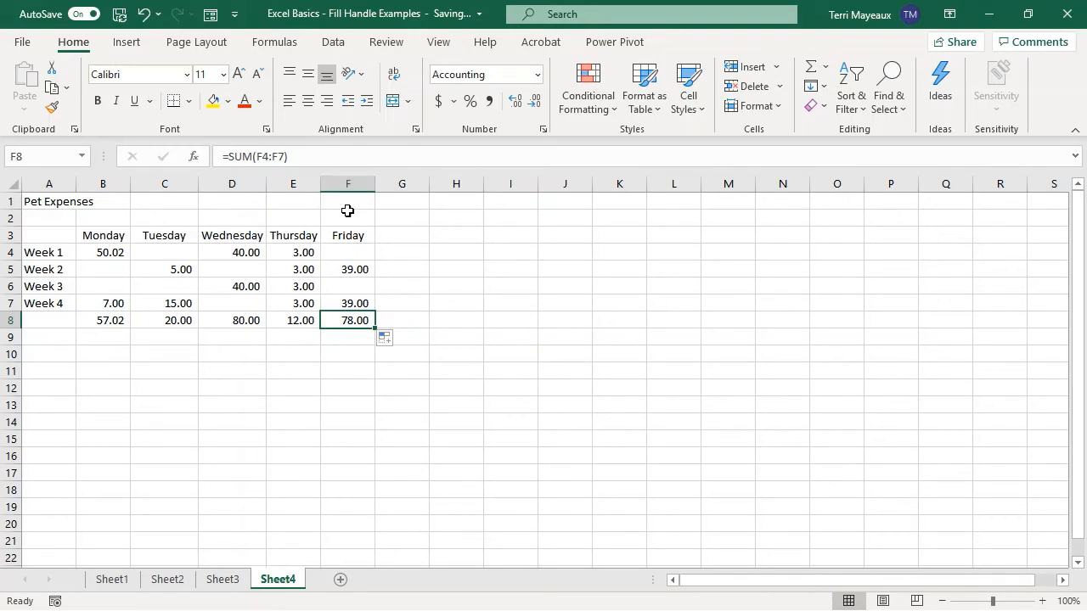
Total Week 1 in G4 with the formula =SUM(B4:F4) and fill it down to G8.
{"action": "left_click", "coordinate": [402, 251]}
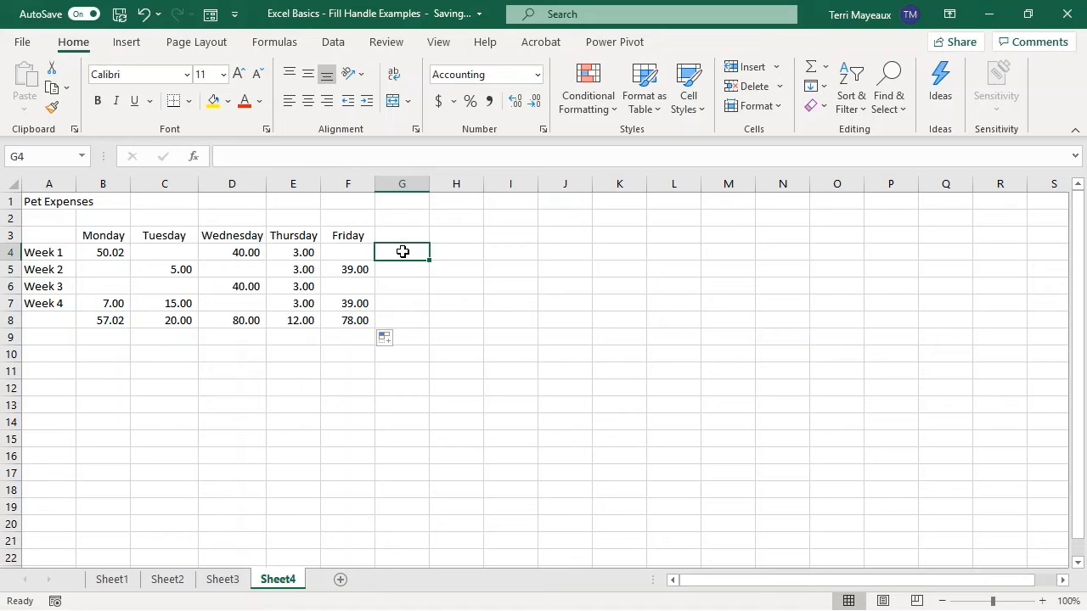
{"action": "type", "text": "="}
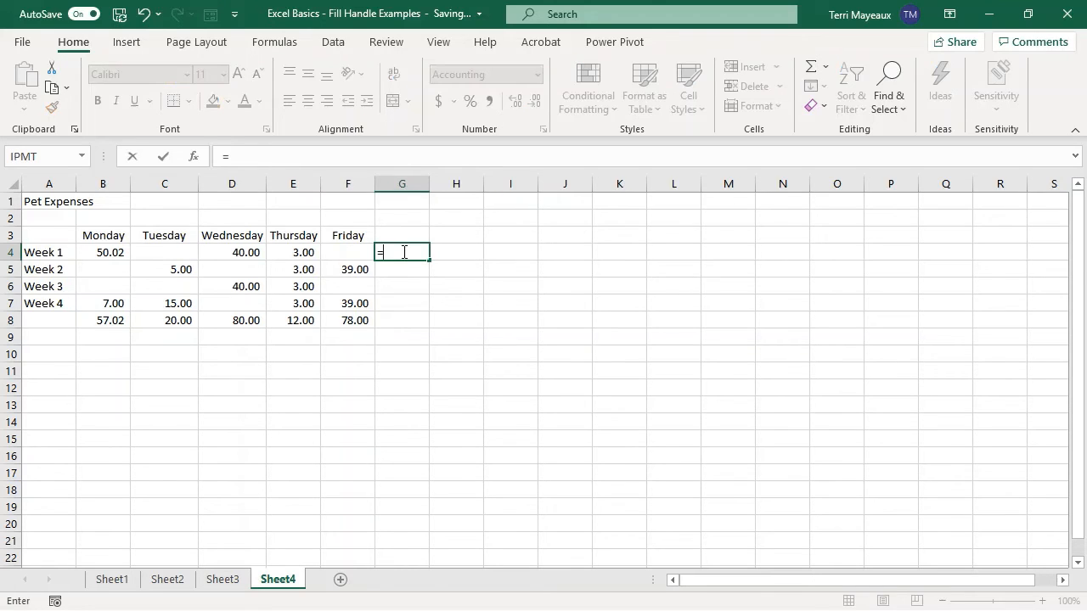
{"action": "type", "text": "sum("}
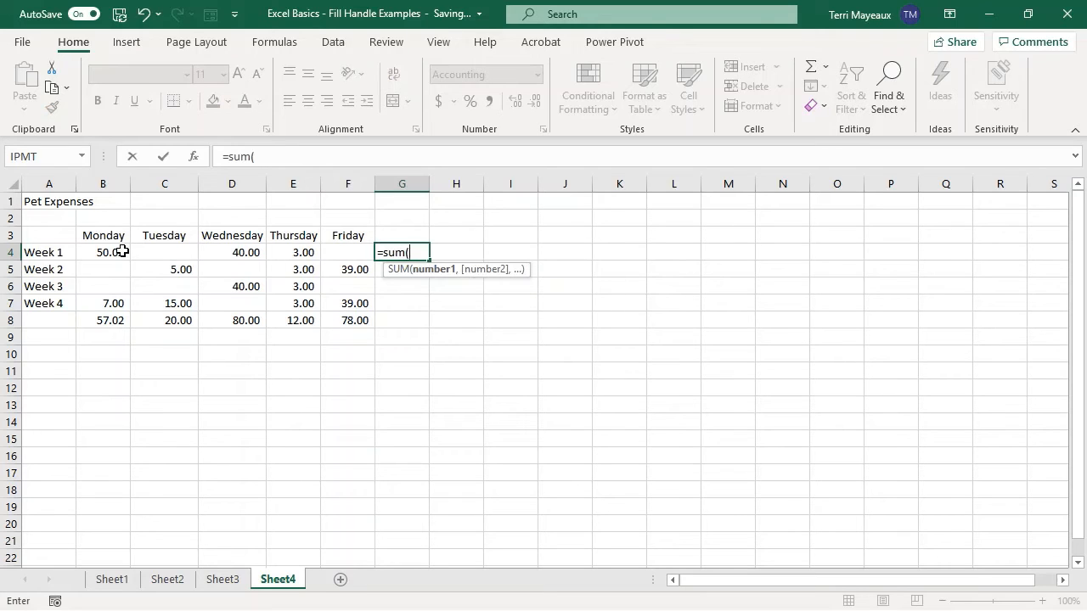
{"action": "left_click_drag", "start_coordinate": [118, 252], "coordinate": [332, 252]}
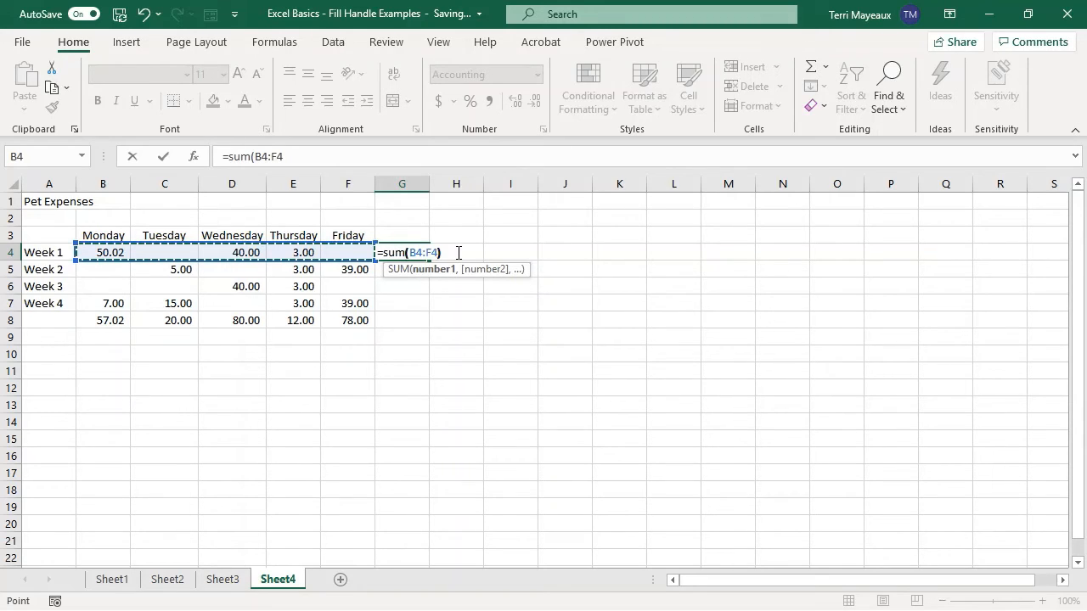
{"action": "type", "text": ")"}
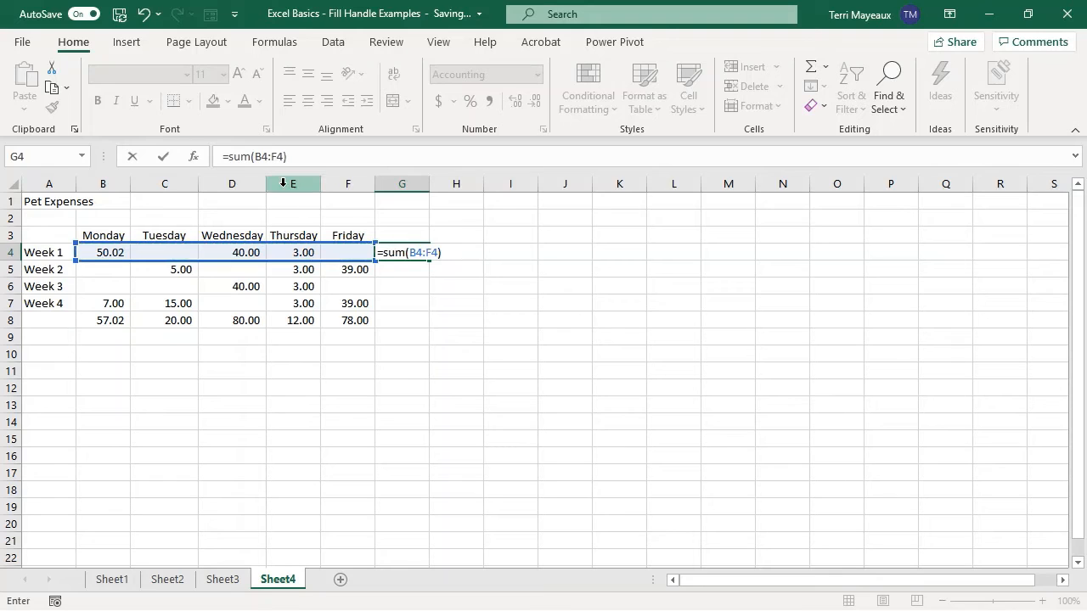
{"action": "left_click", "coordinate": [163, 157]}
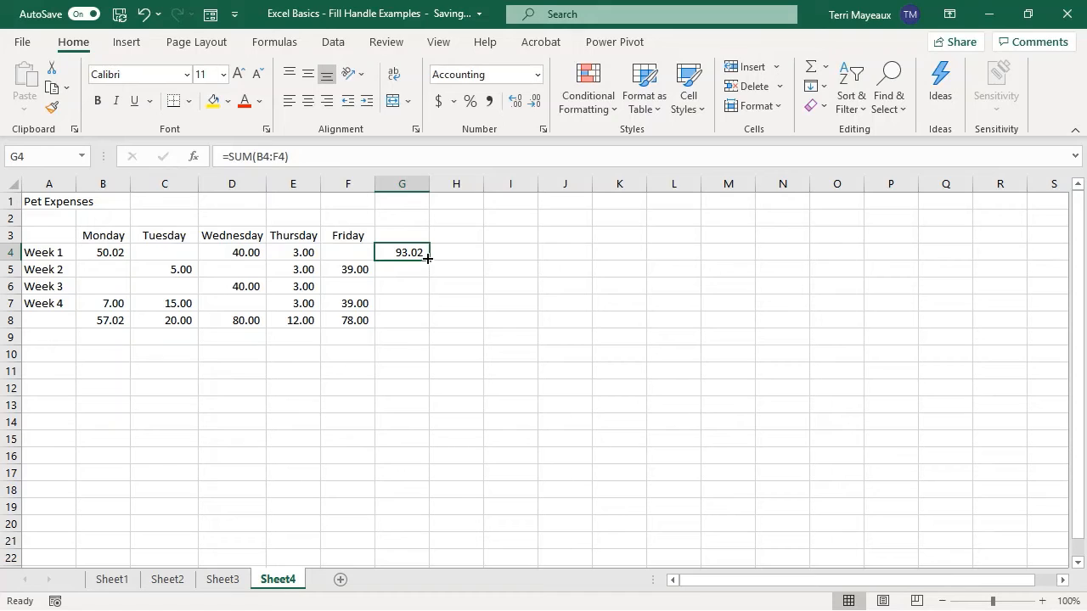
{"action": "left_click_drag", "start_coordinate": [430, 260], "coordinate": [416, 333]}
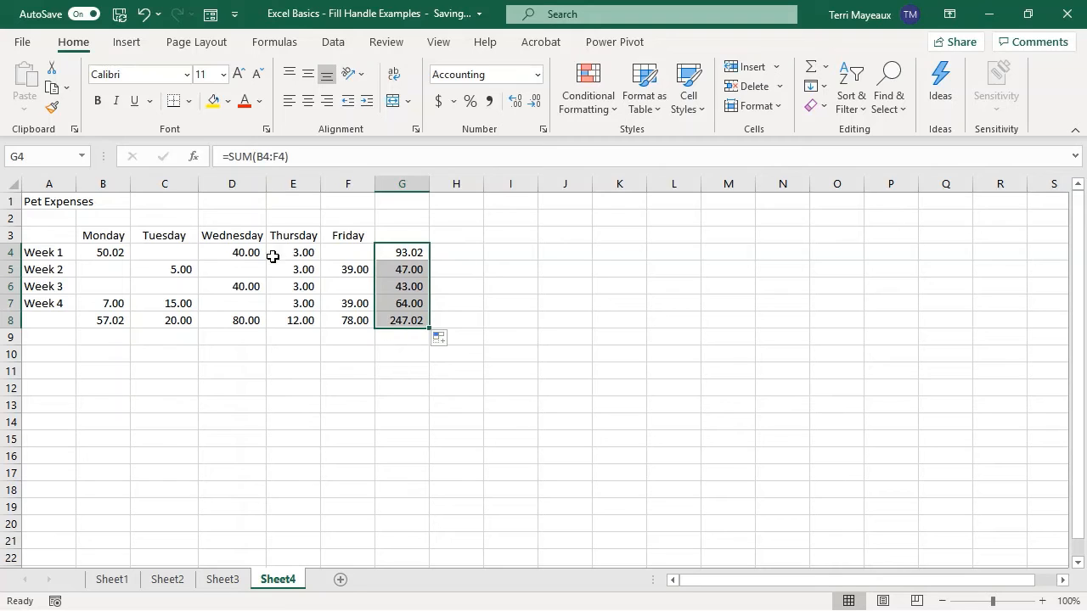
{"action": "left_click", "coordinate": [390, 320]}
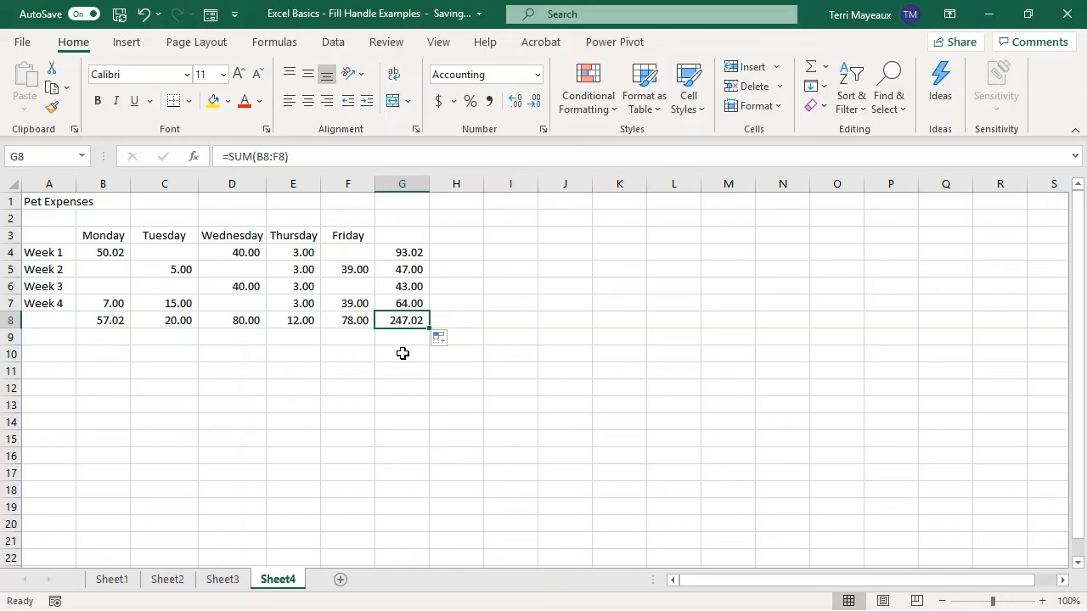
Add a new sheet and enter 123, 123, 45, 789 and 521 in cells A1 to A5.
{"action": "left_click", "coordinate": [340, 584]}
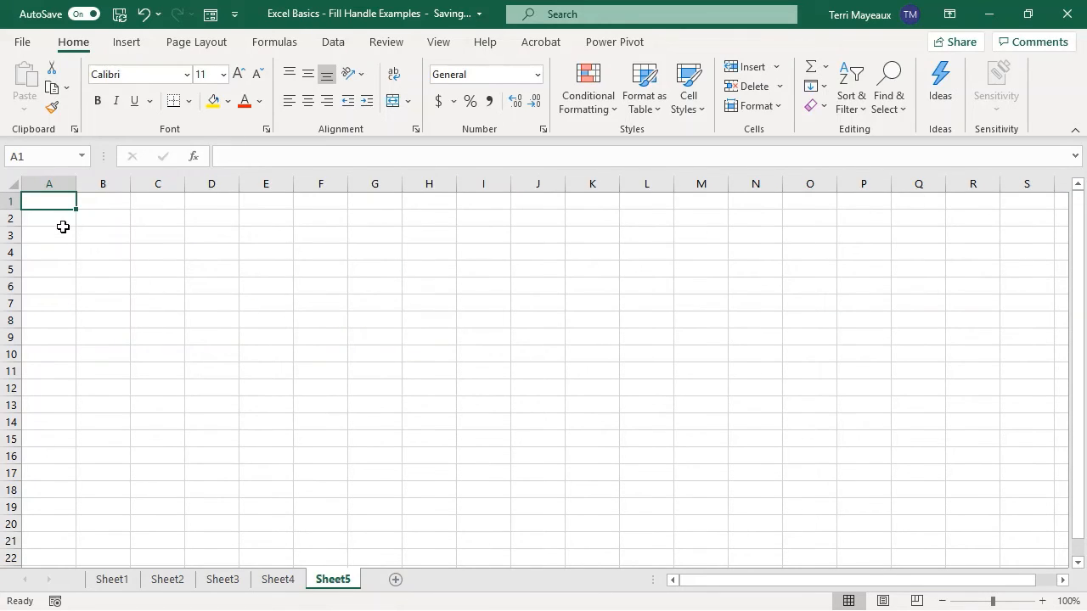
{"action": "type", "text": "123"}
{"action": "key", "text": "Return"}
{"action": "type", "text": "123"}
{"action": "key", "text": "Return"}
{"action": "type", "text": "45"}
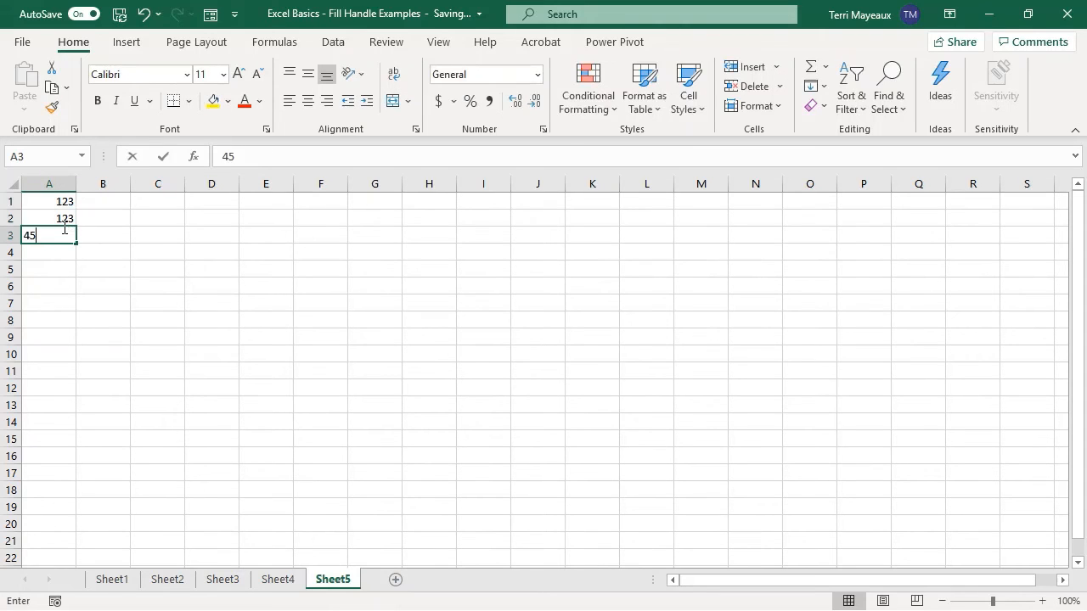
{"action": "key", "text": "Return"}
{"action": "type", "text": "789"}
{"action": "key", "text": "Return"}
{"action": "type", "text": "521"}
{"action": "key", "text": "Return"}
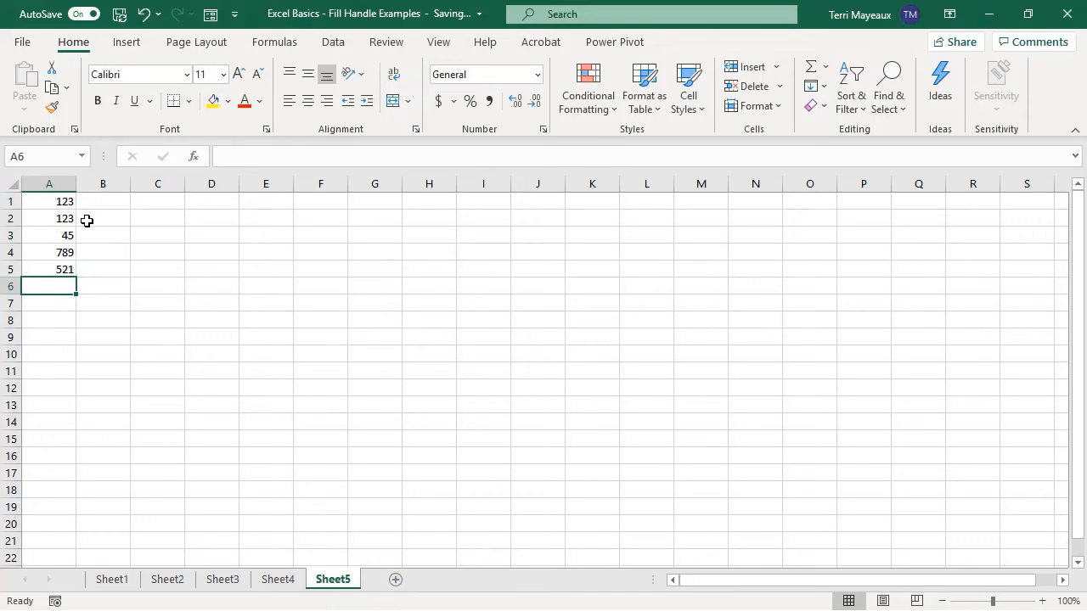
Enter the formula =A1 in B1 and fill it down column B to B5.
{"action": "left_click", "coordinate": [103, 201]}
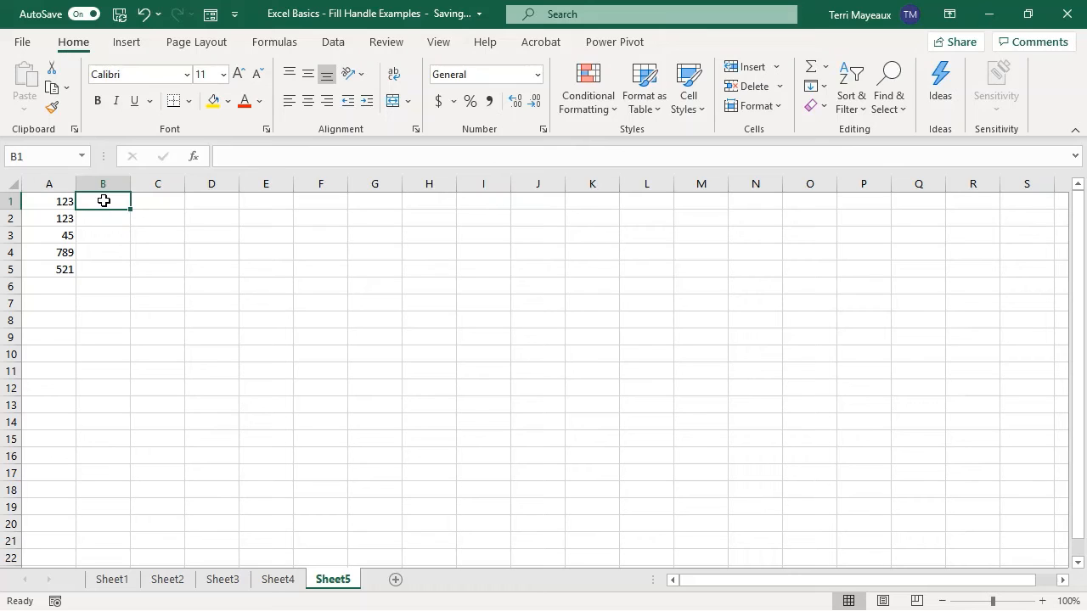
{"action": "type", "text": "="}
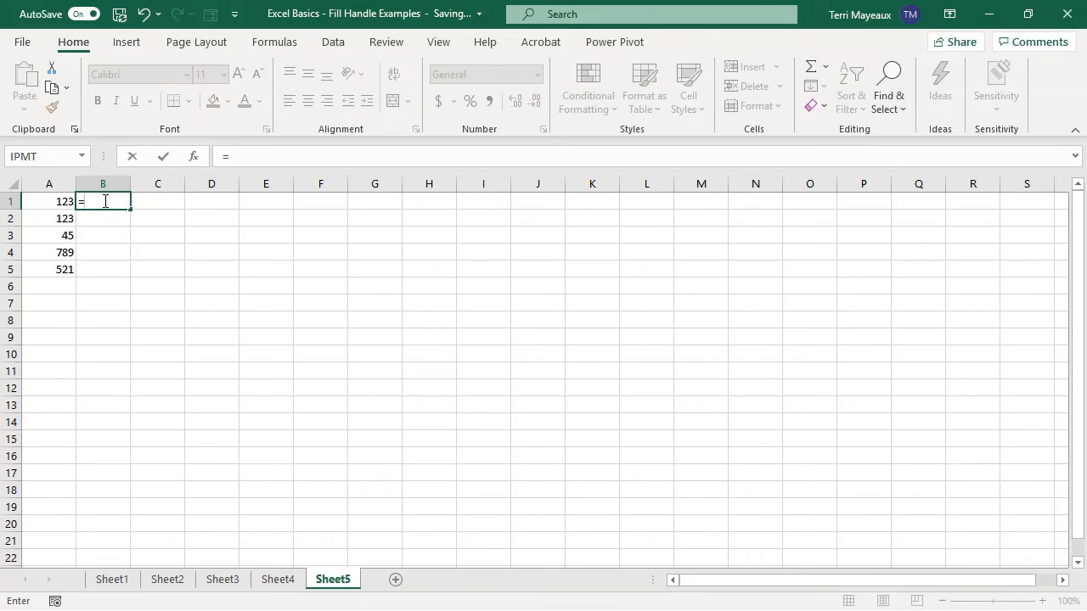
{"action": "left_click", "coordinate": [52, 203]}
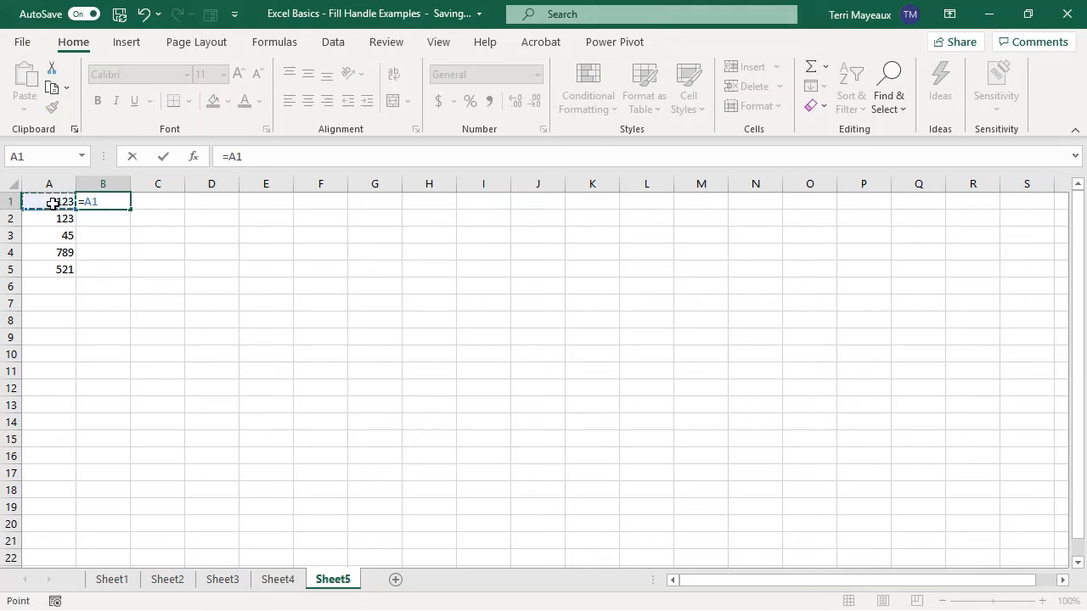
{"action": "left_click", "coordinate": [165, 155]}
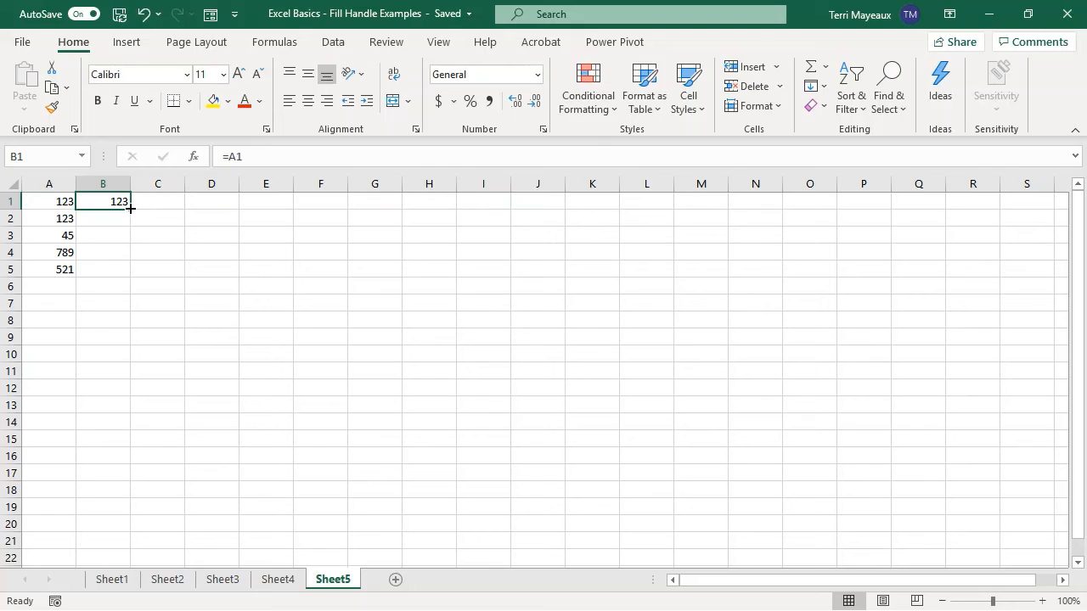
{"action": "double_click", "coordinate": [130, 208]}
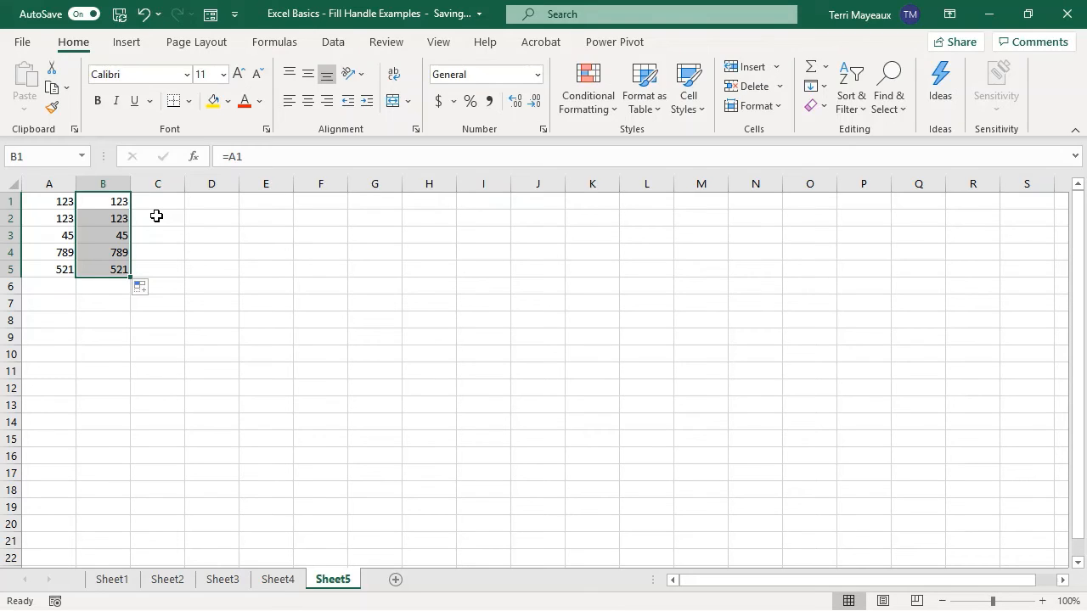
{"action": "left_click", "coordinate": [57, 301]}
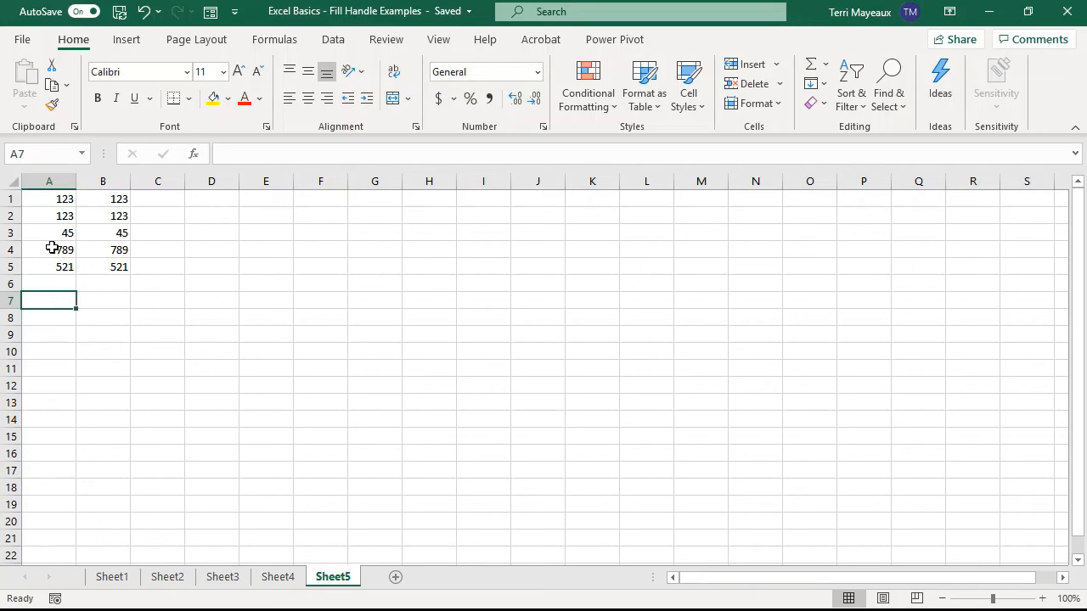
Open the Custom Lists editor from the advanced Excel options.
{"action": "left_click", "coordinate": [23, 42]}
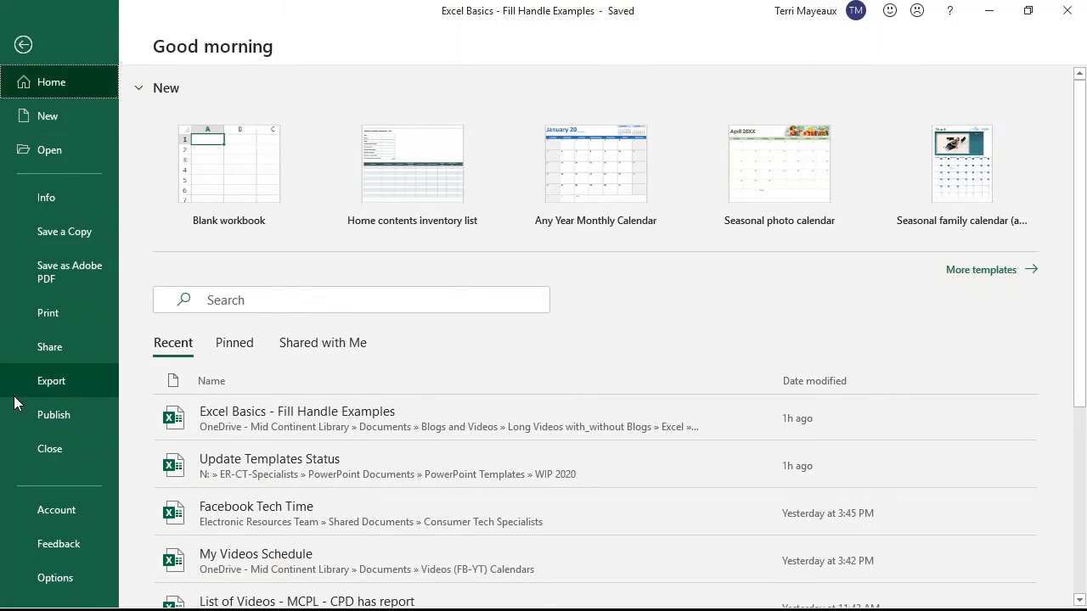
{"action": "left_click", "coordinate": [66, 585]}
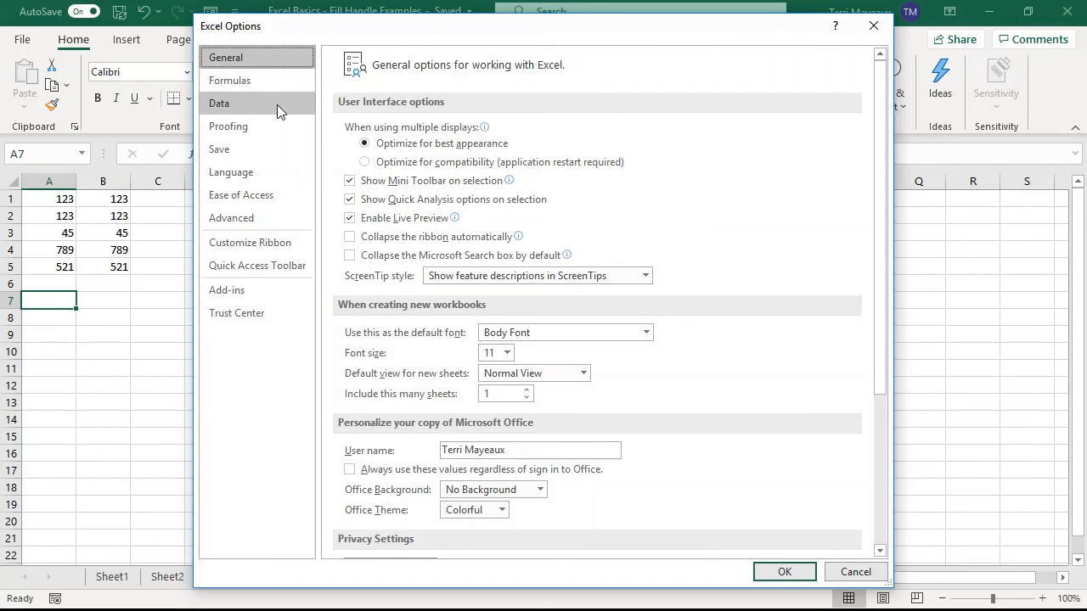
{"action": "left_click", "coordinate": [250, 223]}
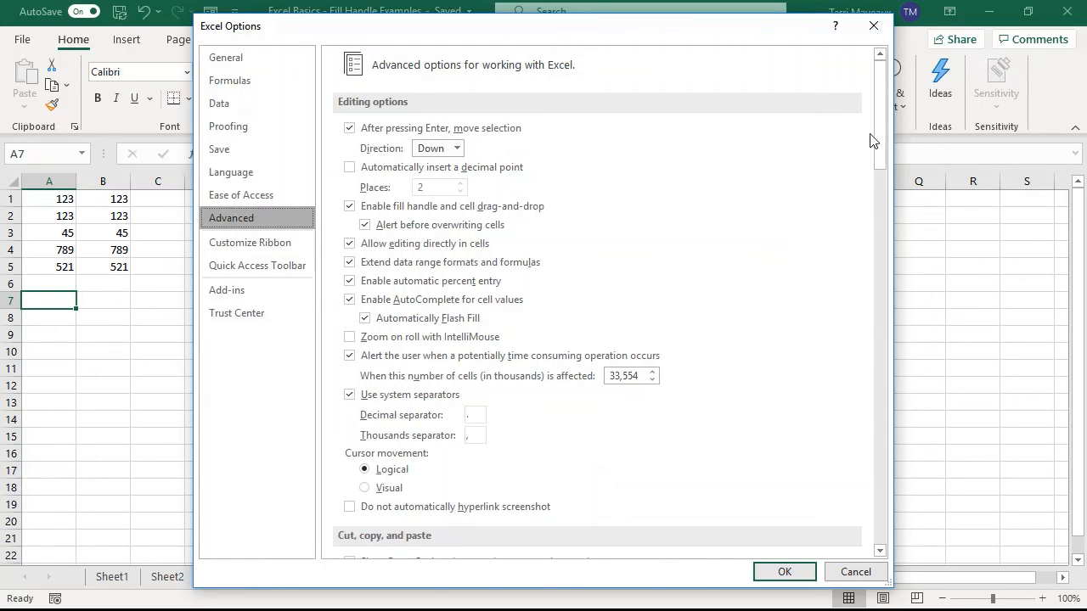
{"action": "left_click_drag", "start_coordinate": [877, 120], "coordinate": [866, 483]}
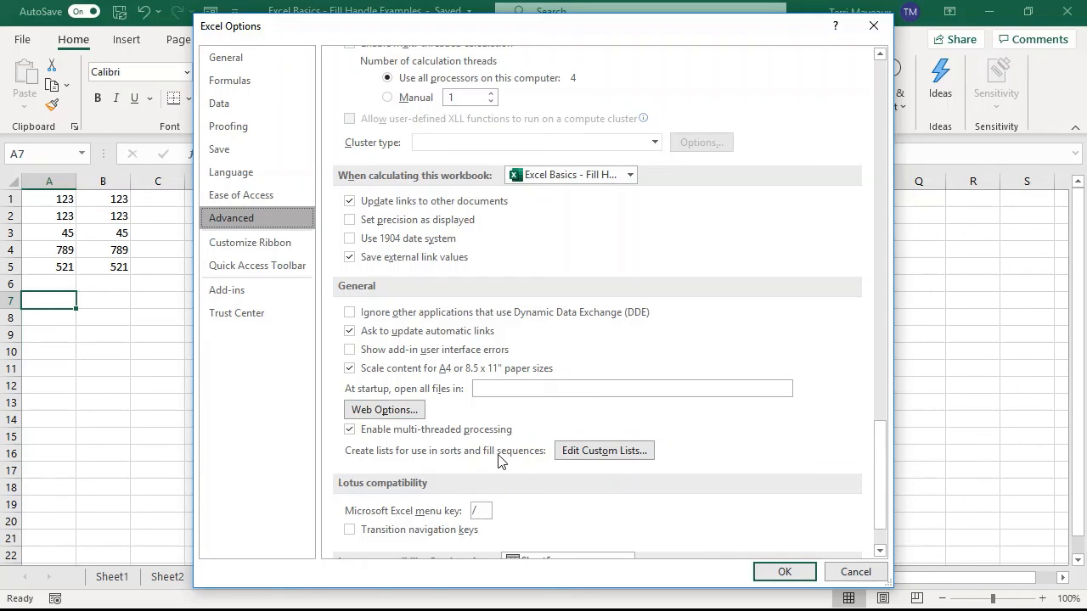
{"action": "left_click", "coordinate": [606, 453]}
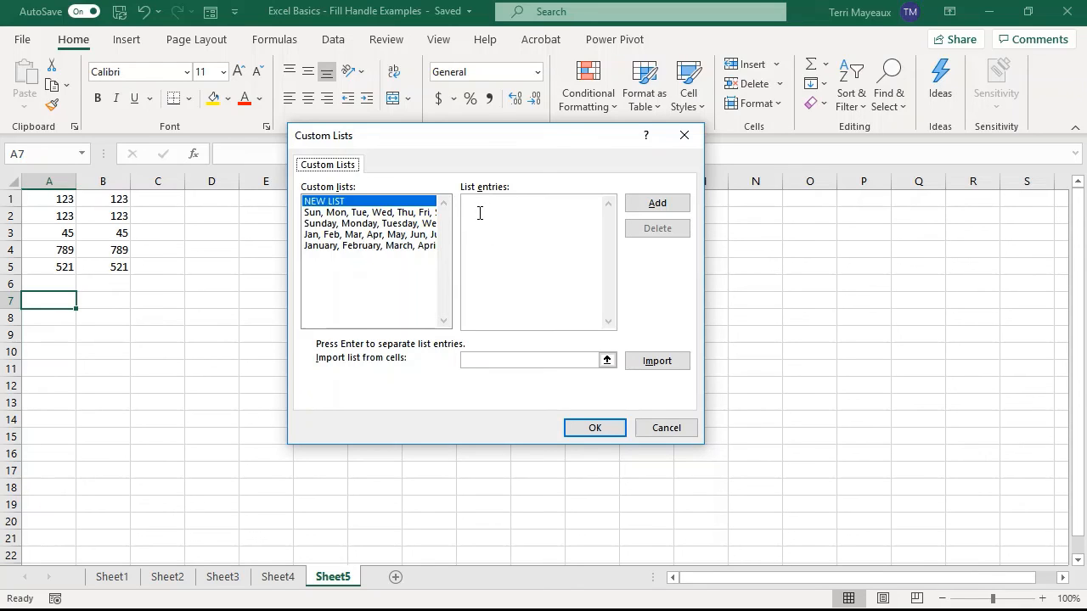
Add a custom list with the entries NE, SE, MW, NW and SW and accept the options.
{"action": "left_click", "coordinate": [479, 213]}
{"action": "type", "text": "NE"}
{"action": "type", "text": "SE "}
{"action": "type", "text": "MW"}
{"action": "key", "text": "Return"}
{"action": "type", "text": "NW "}
{"action": "type", "text": "SW"}
{"action": "left_click", "coordinate": [660, 208]}
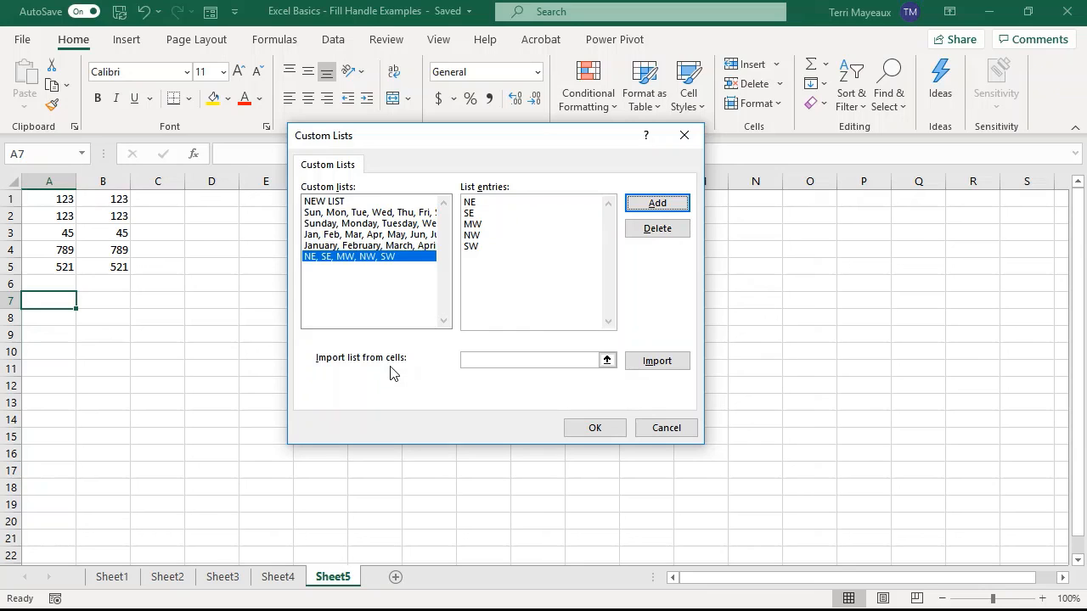
{"action": "left_click", "coordinate": [596, 429]}
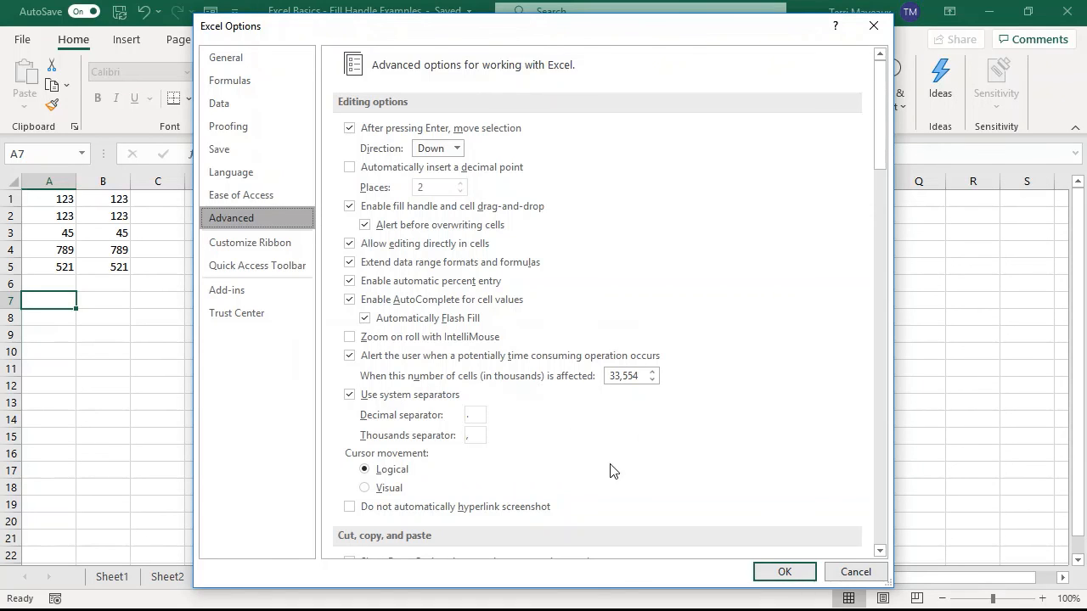
{"action": "left_click", "coordinate": [778, 574]}
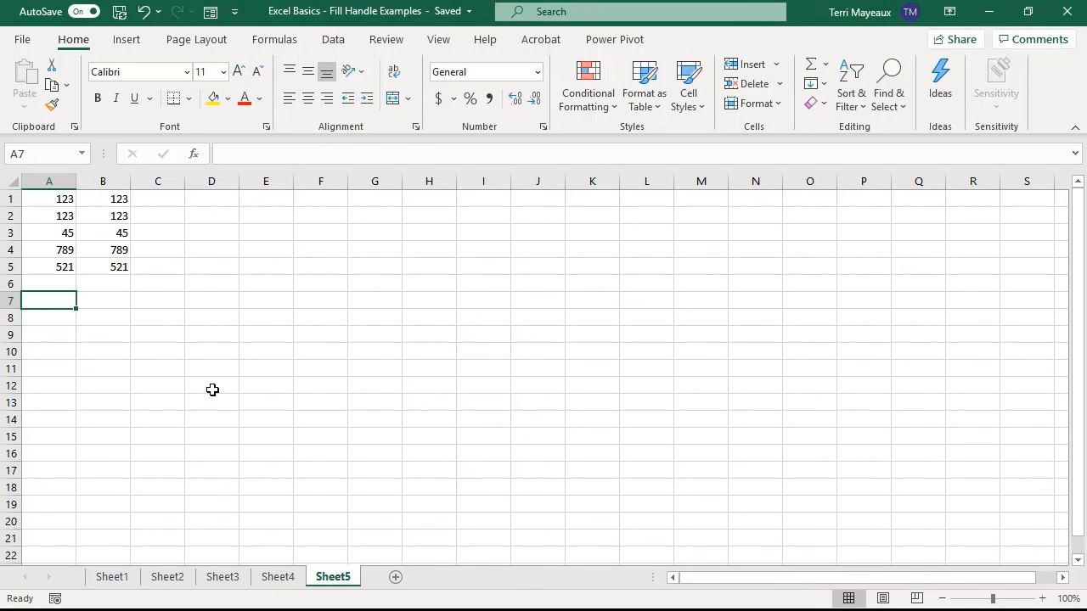
Enter SE in A7 and fill the custom list across to E7 and down to A14.
{"action": "type", "text": "SE"}
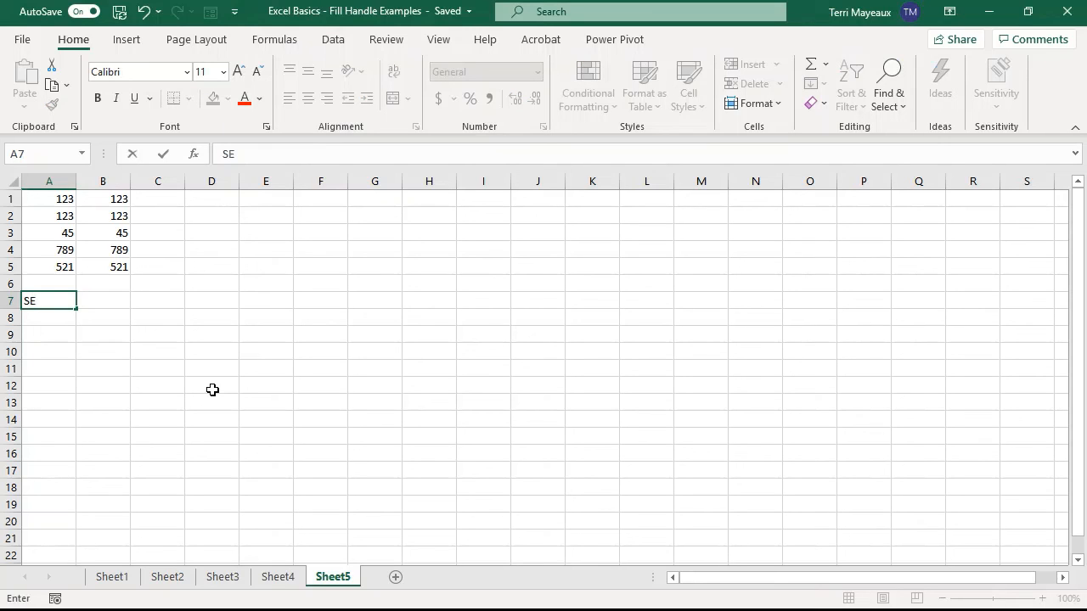
{"action": "left_click", "coordinate": [165, 158]}
{"action": "left_click_drag", "start_coordinate": [76, 310], "coordinate": [297, 308]}
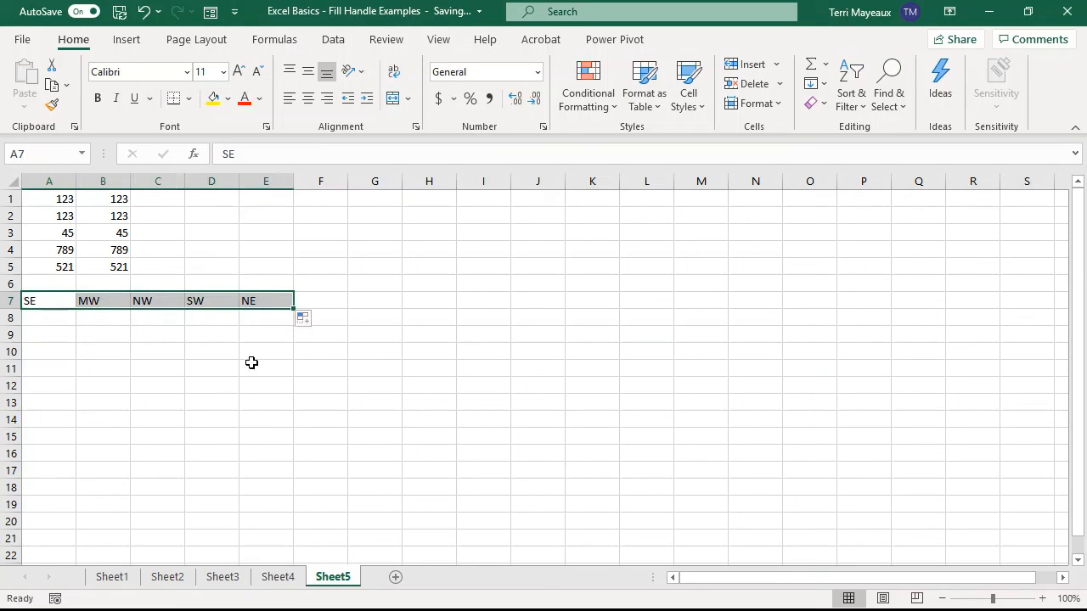
{"action": "left_click", "coordinate": [59, 307]}
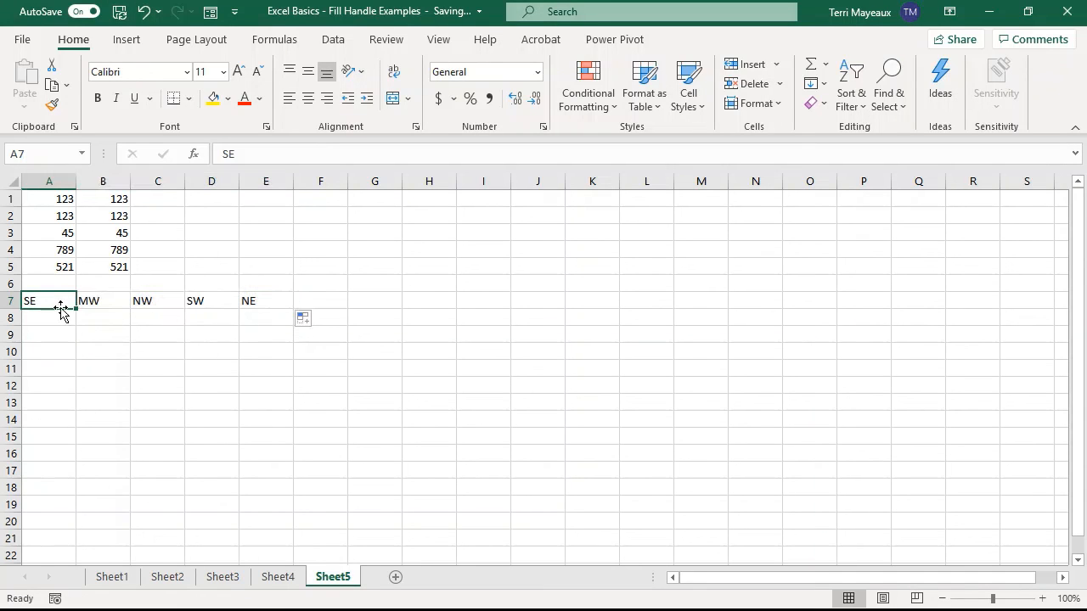
{"action": "left_click_drag", "start_coordinate": [77, 311], "coordinate": [79, 425]}
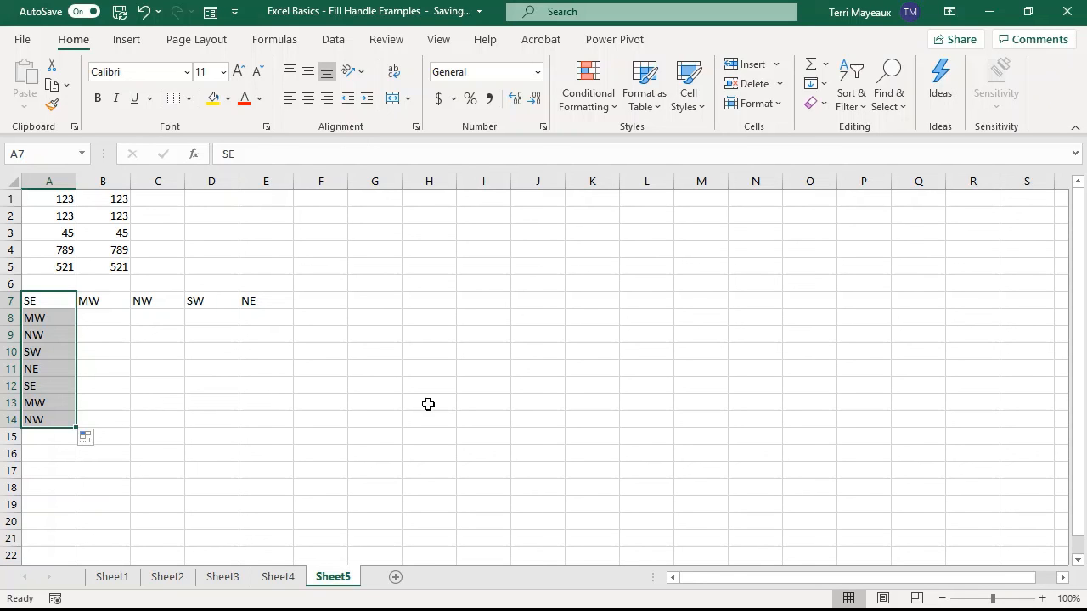
{"action": "left_click", "coordinate": [49, 300]}
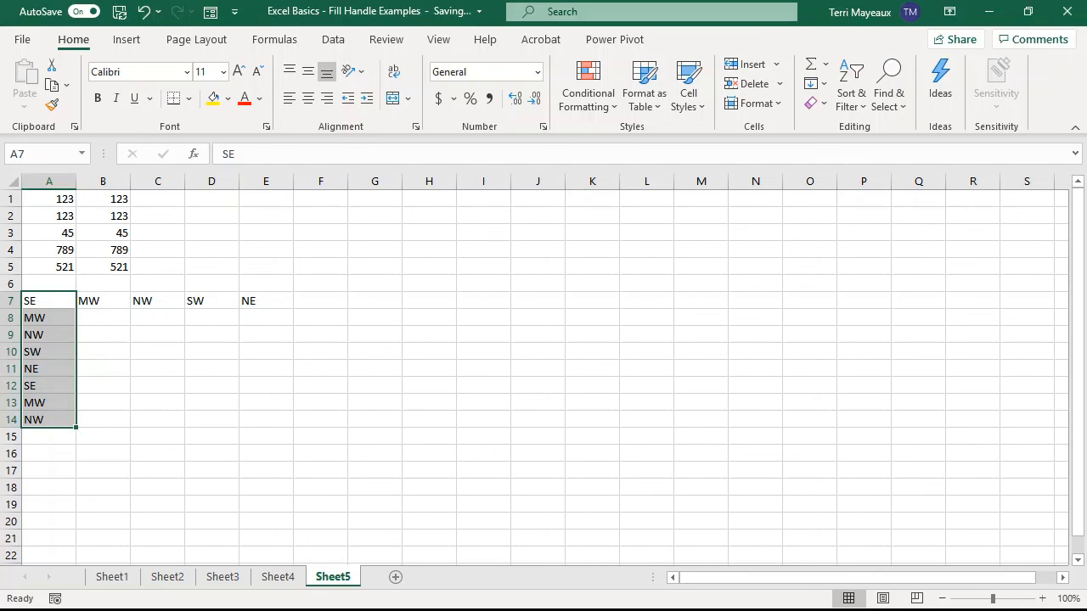